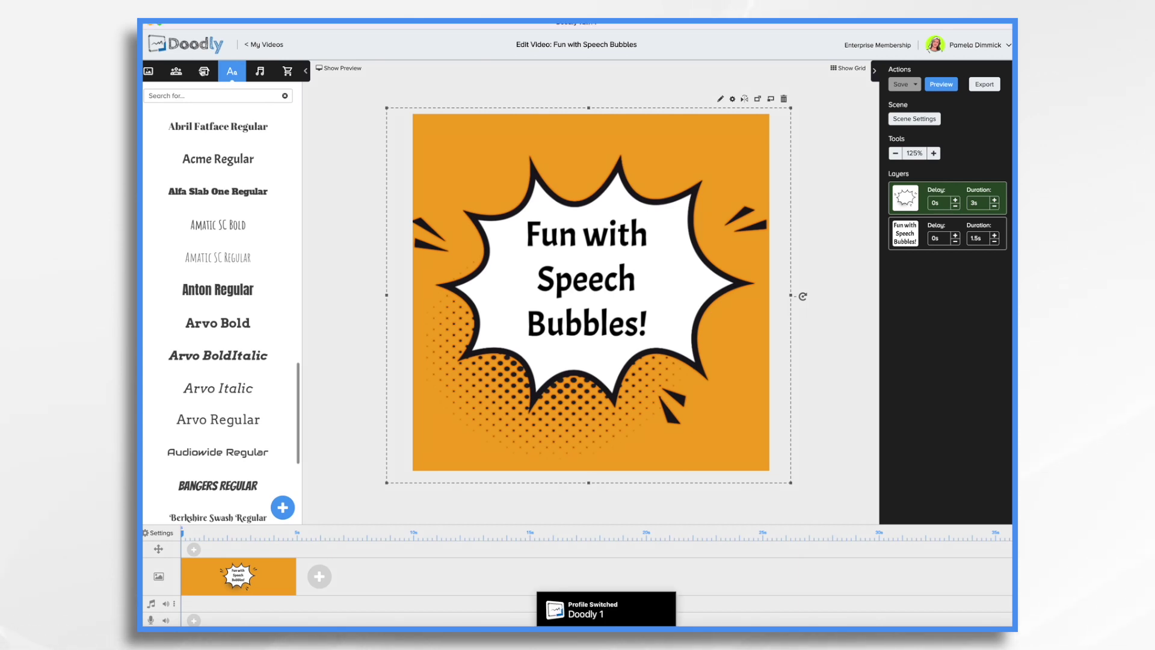
- Search the Images library for 'speech'
left_click(204, 71)
type("speech bubble")
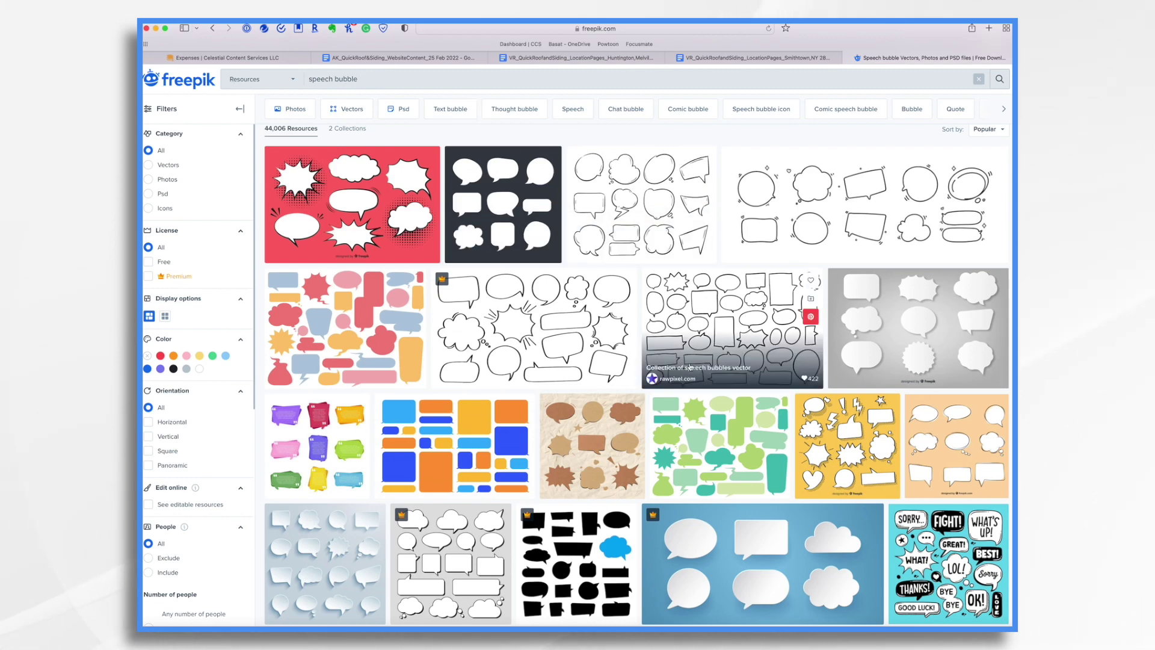
- Browse the Freepik speech bubble results, then start uploading your own images as props in Doodly
scroll(690, 361, "down", 5)
scroll(691, 367, "down", 8)
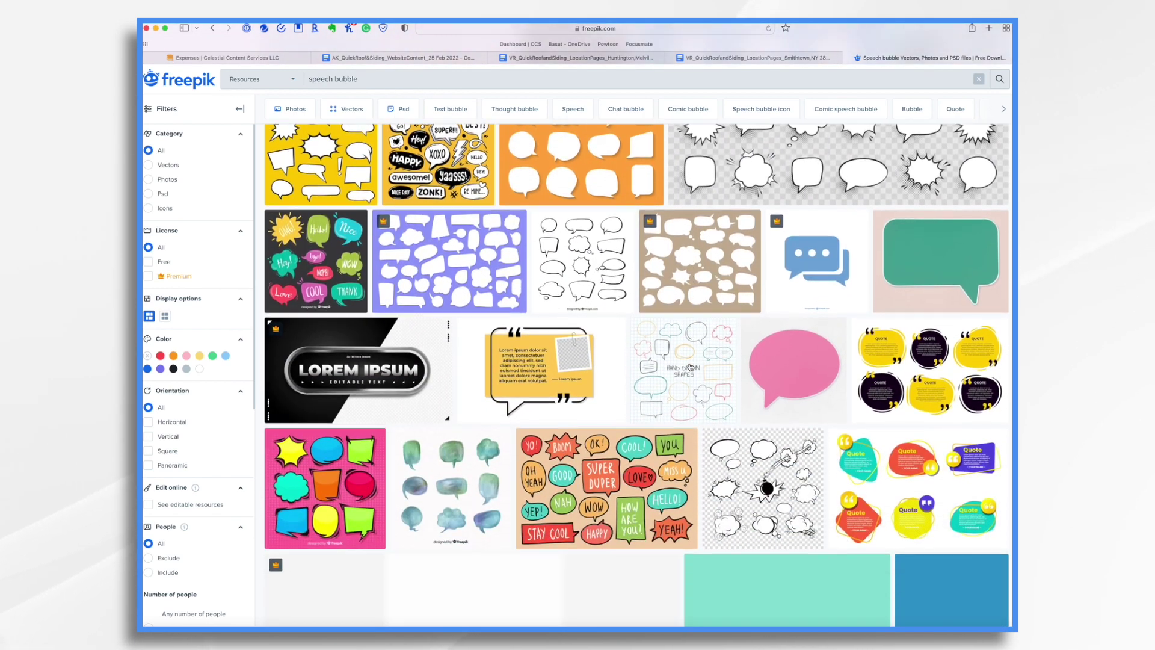
scroll(691, 367, "down", 3)
scroll(690, 367, "up", 15)
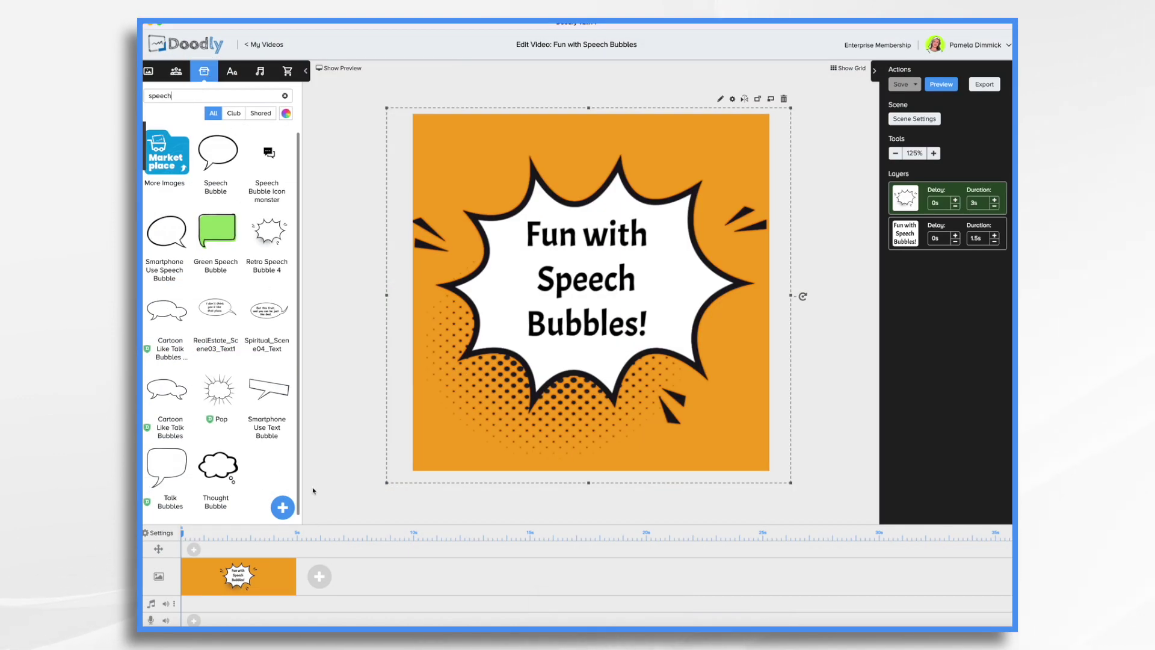
left_click(283, 508)
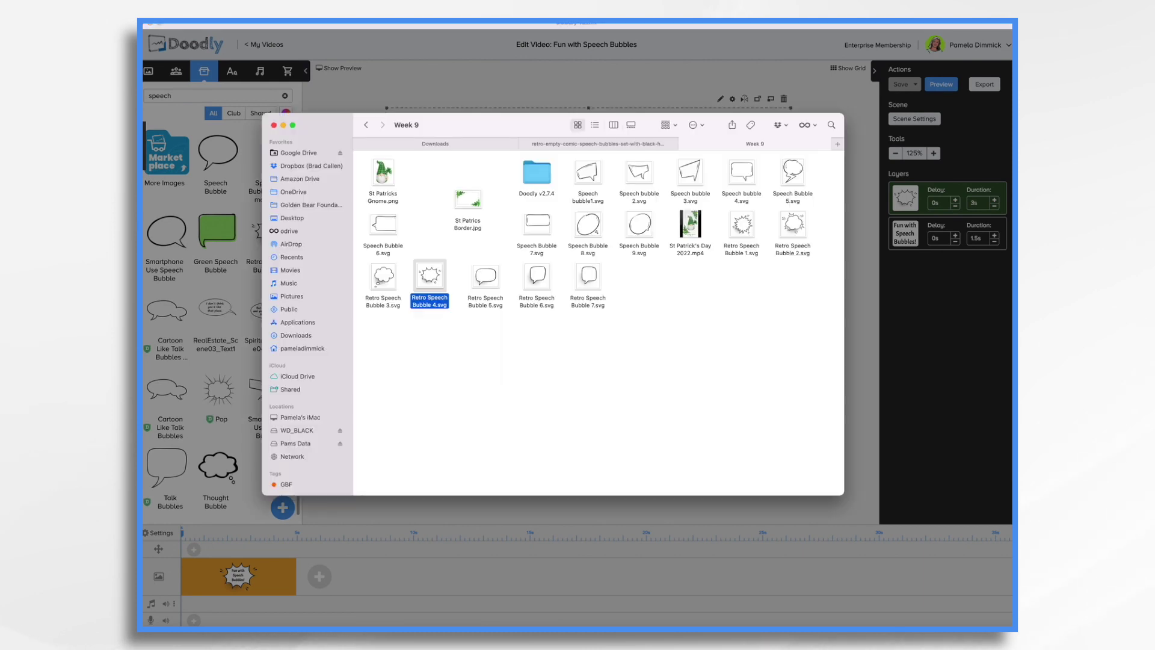
- Select the Speech Bubble SVG files, including Speech Bubble 6, in the Week 9 folder
left_click(588, 173)
left_click(639, 172, "super")
left_click(690, 173, "super")
left_click(741, 173, "super")
left_click(793, 173, "super")
left_click(397, 225, "super")
left_click(538, 224, "super")
left_click(588, 224, "super")
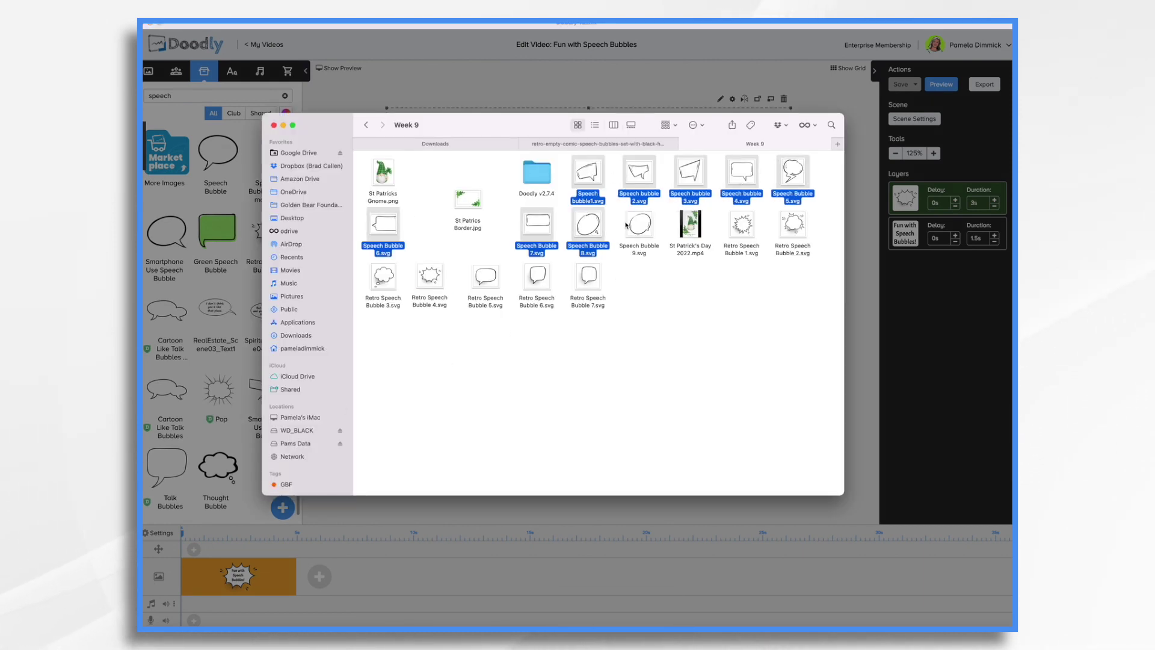
left_click(639, 224, "super")
left_click(742, 224, "super")
- Add Retro Speech Bubble files up to 7 to the selection and drag them onto Doodly
left_click(793, 224, "super")
left_click(384, 276, "super")
left_click(430, 276, "super")
left_click(485, 276, "super")
left_click(538, 276, "super")
left_click(588, 277, "super")
mouse_move(588, 276)
left_mouse_down()
mouse_move(572, 301)
mouse_move(663, 326)
mouse_move(656, 361)
left_mouse_up()
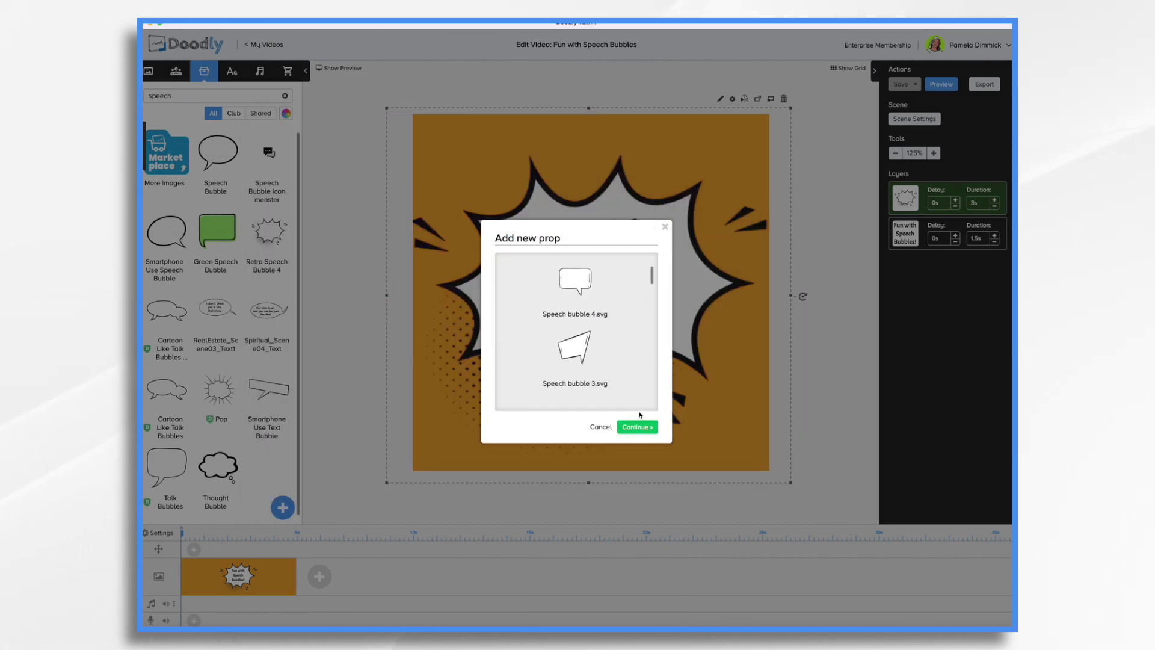
- Confirm uploading the 16 speech bubble files as user-imported props
scroll(633, 368, "down", 15)
scroll(632, 368, "up", 5)
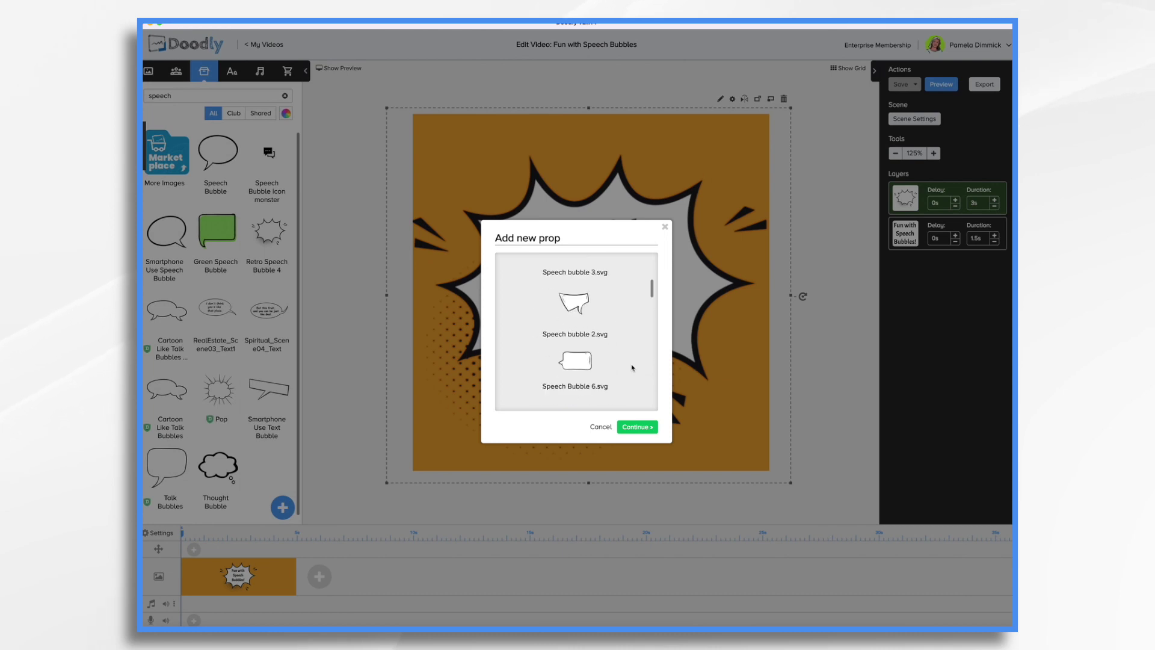
left_click(637, 427)
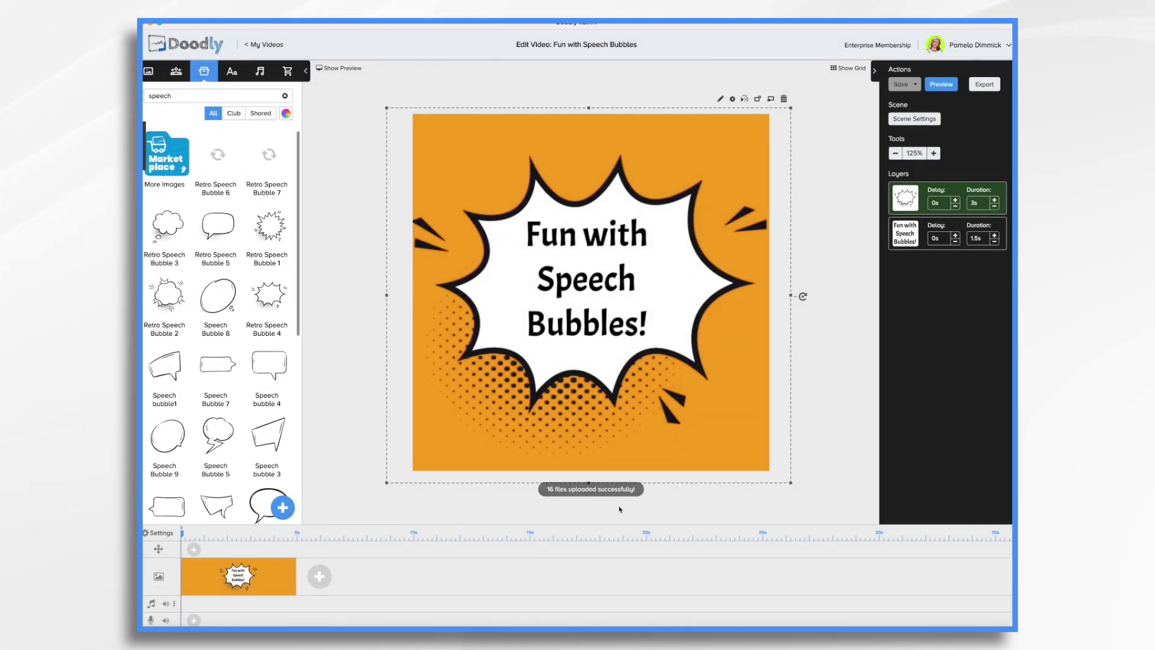
scroll(247, 307, "down", 3)
scroll(247, 307, "up", 4)
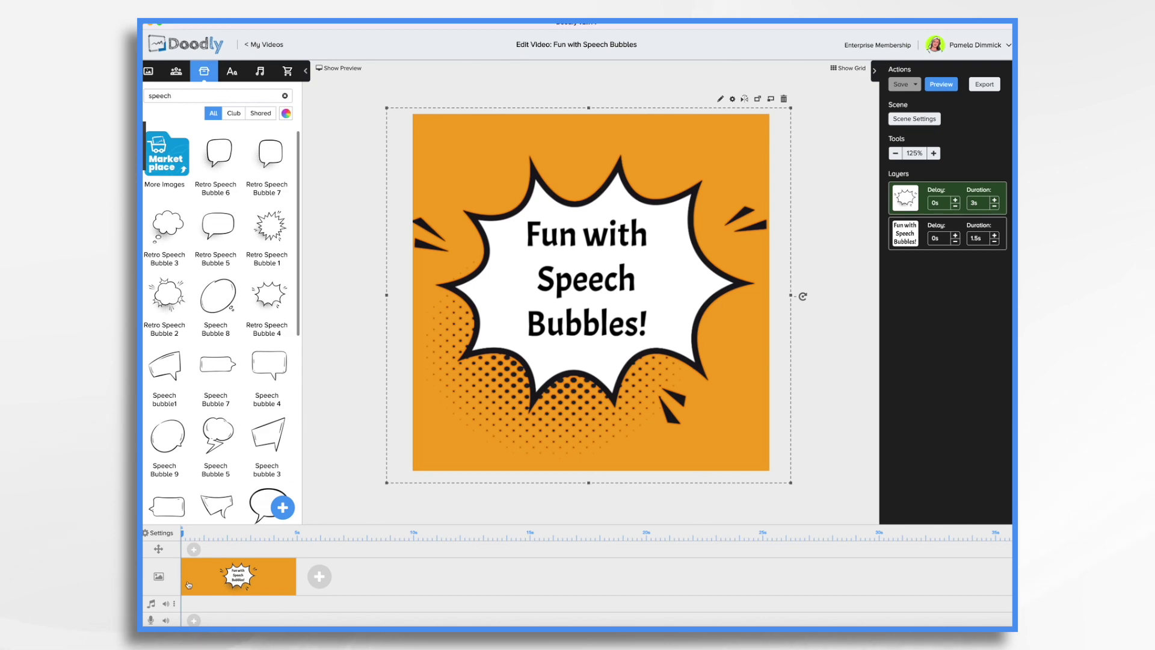
- Set the video background to the white Whiteboard swatch and preview the scene
left_click(162, 533)
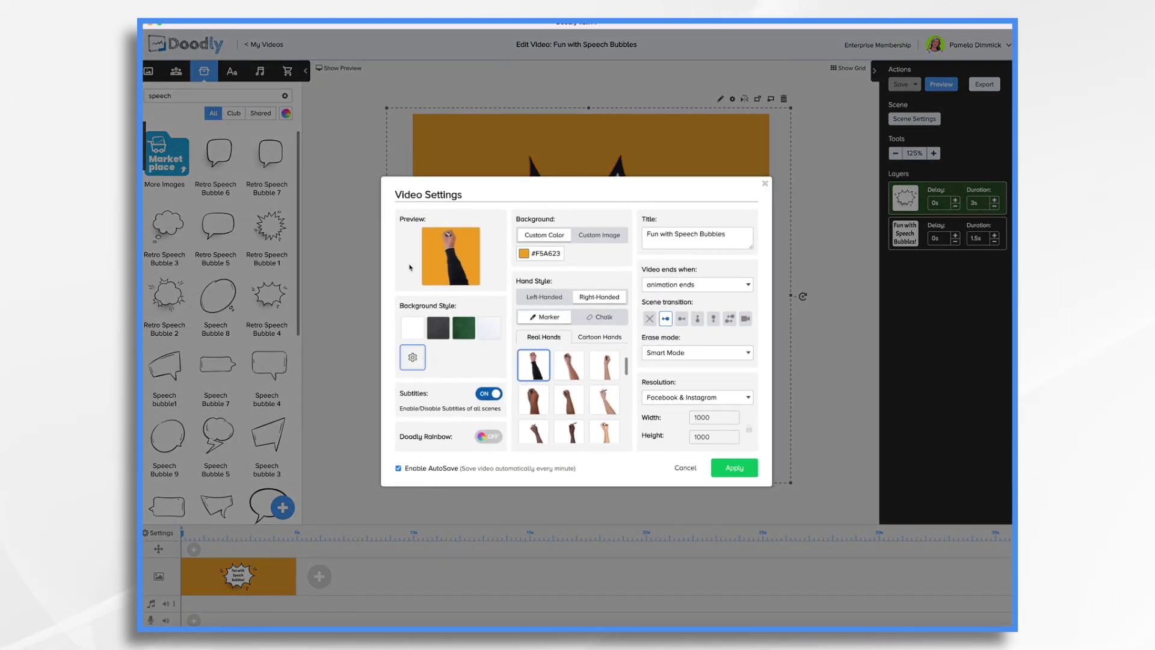
left_click(419, 333)
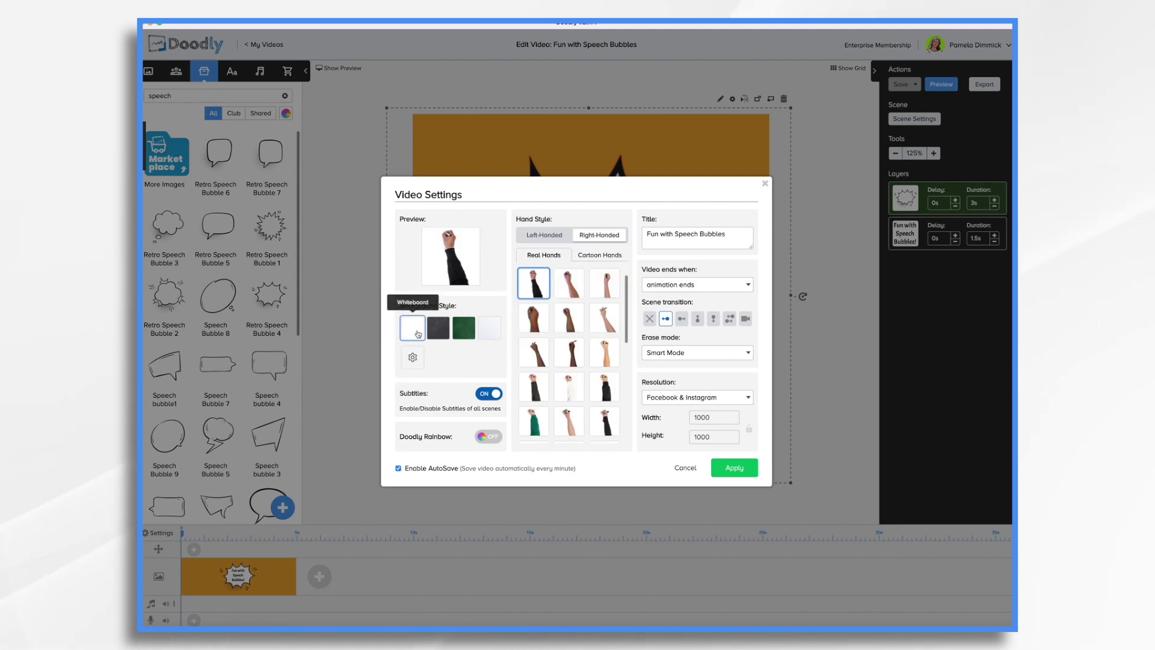
left_click(741, 468)
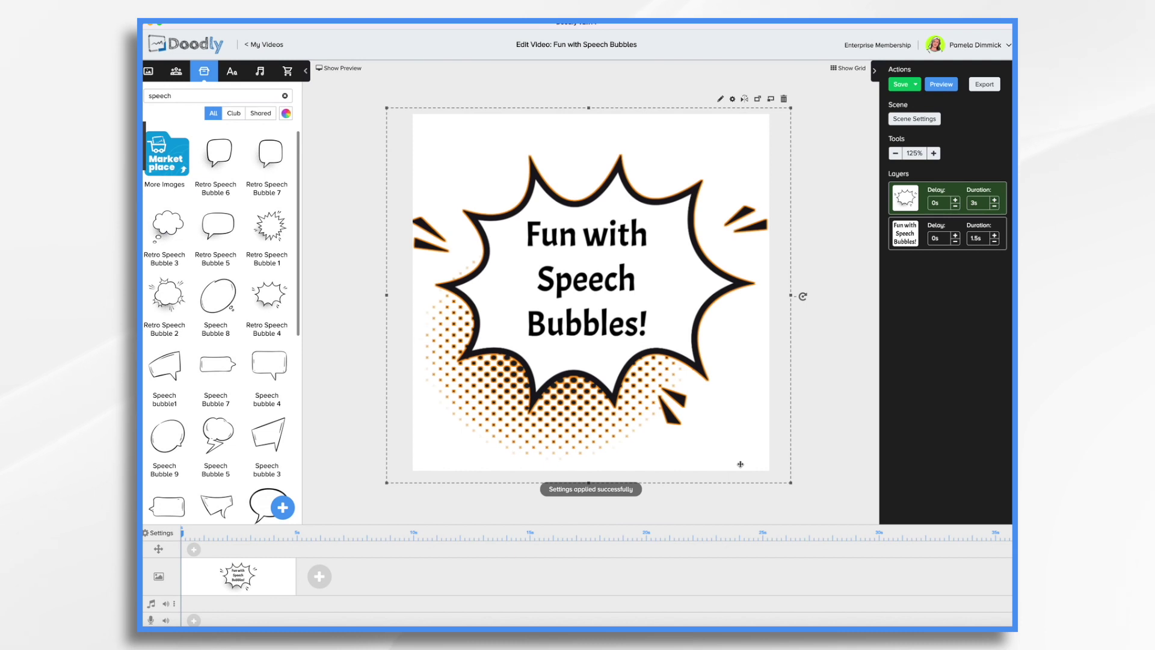
left_click(941, 83)
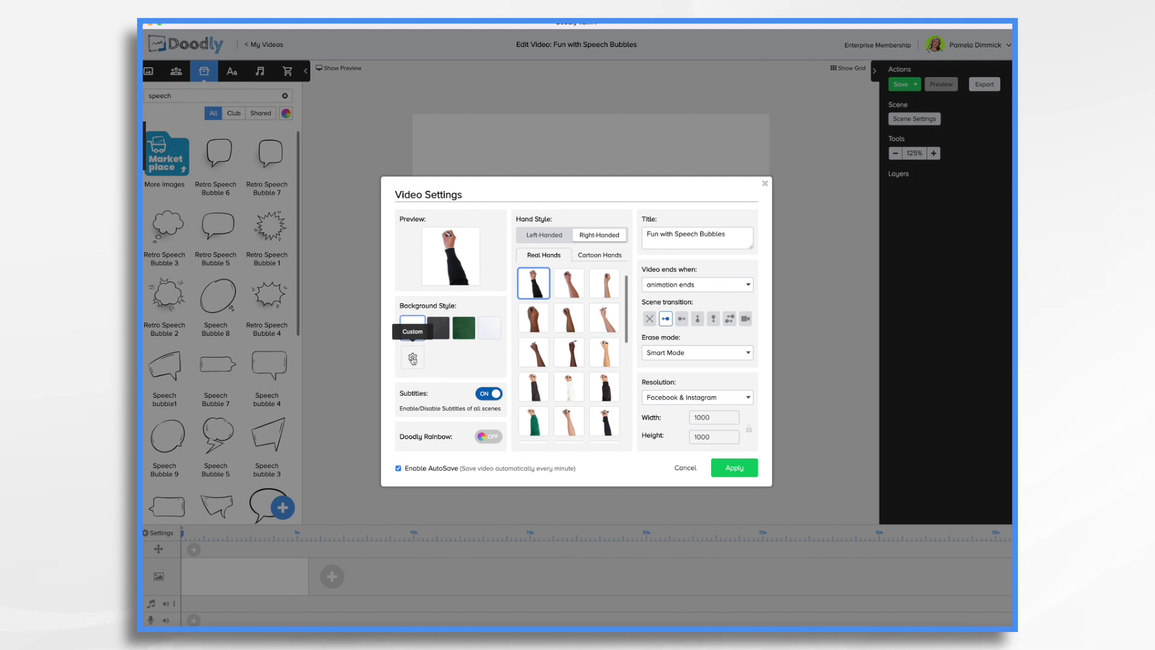
- Use Speech bubble 4.svg as a custom background image, nudging the crop slightly left
left_click(413, 360)
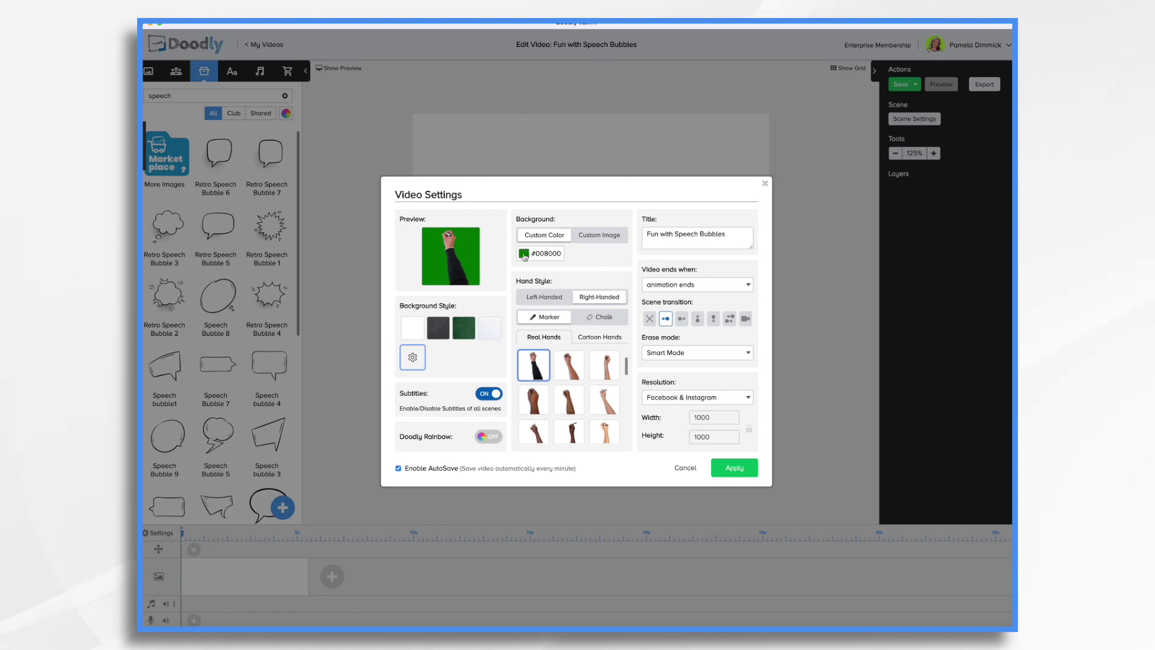
left_click(609, 237)
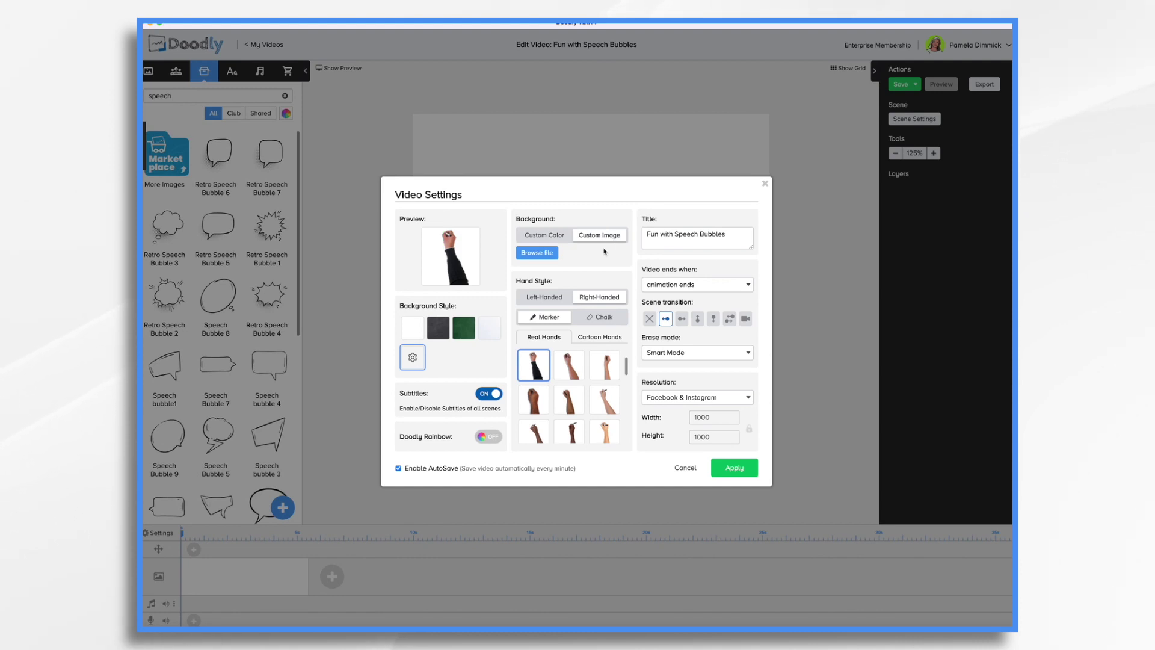
left_click(544, 253)
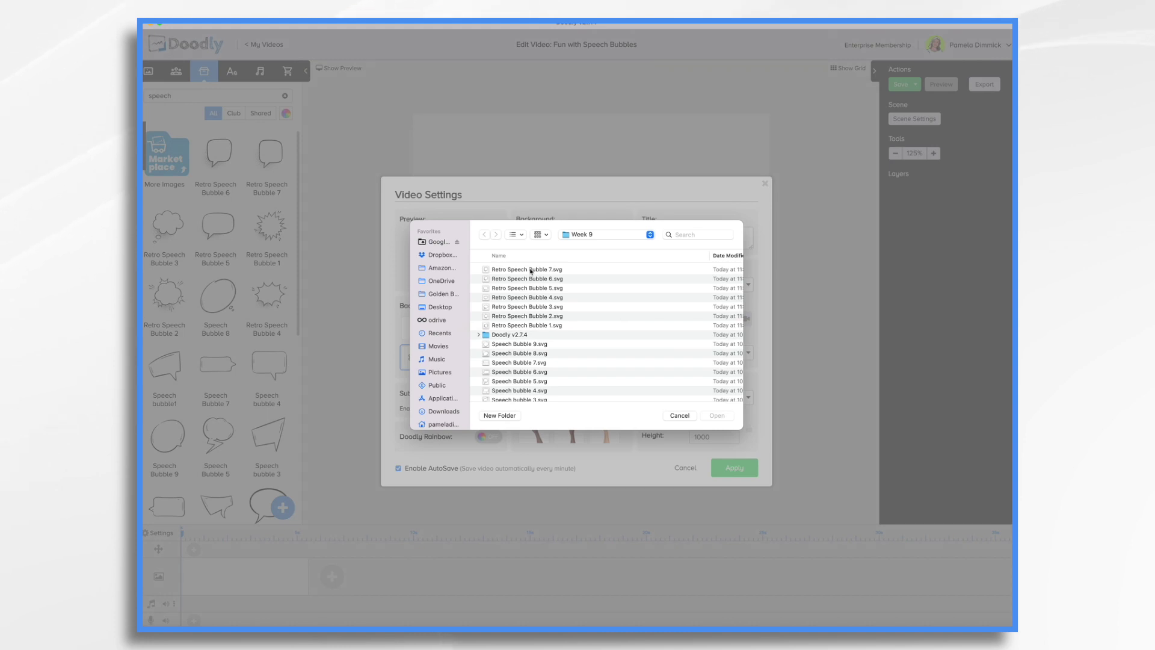
left_click(518, 391)
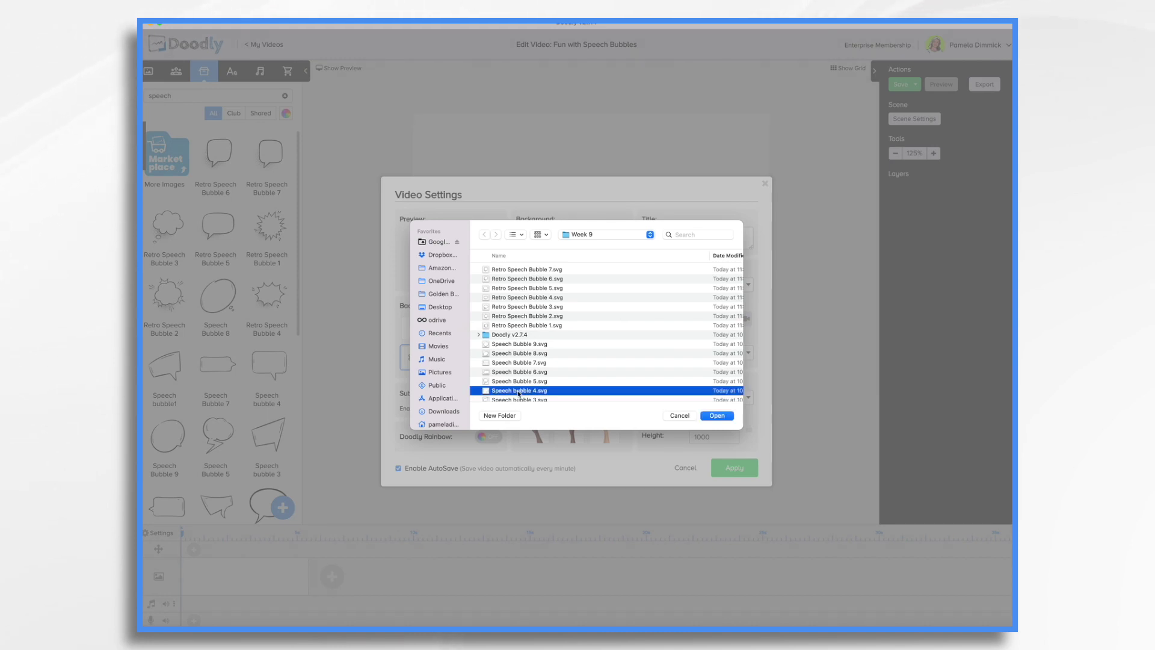
left_click(717, 416)
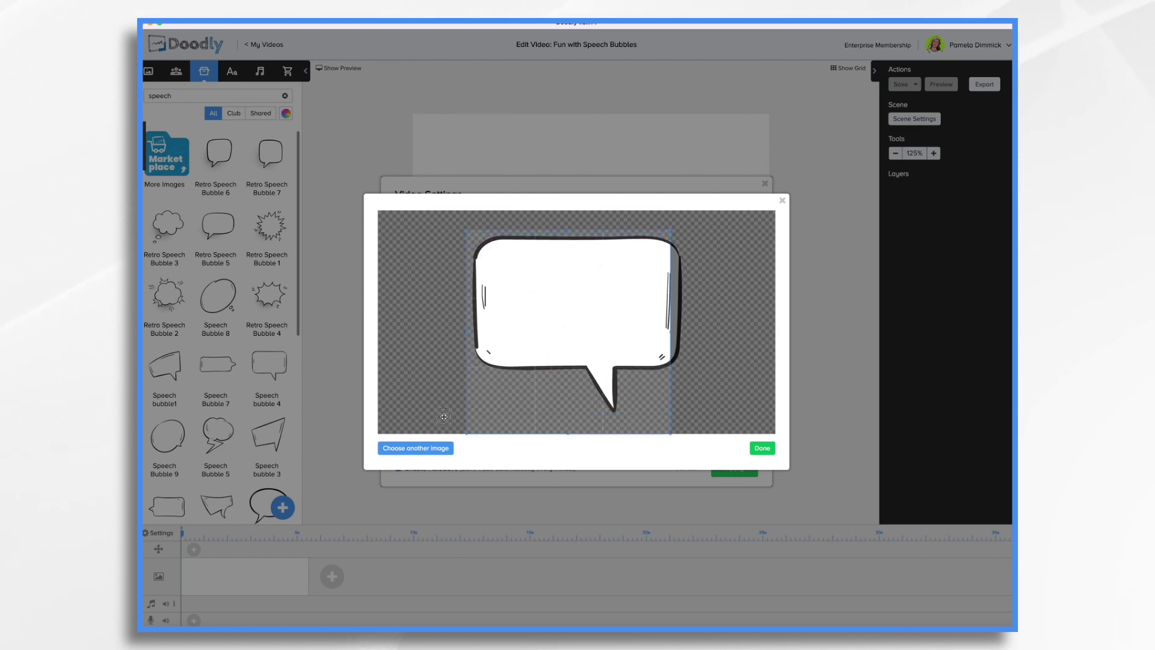
left_click_drag(597, 325, 588, 323)
left_click(763, 448)
left_click(745, 469)
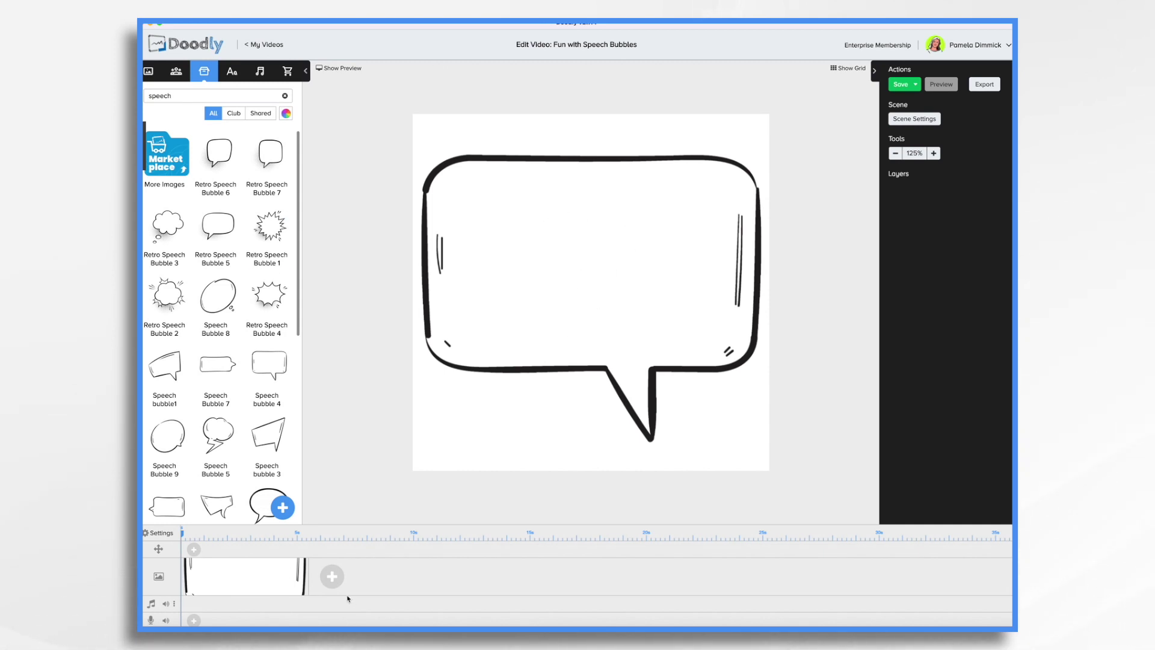
- Add two new scenes and drop an Acme Regular text box into the first scene's bubble
left_click(335, 581)
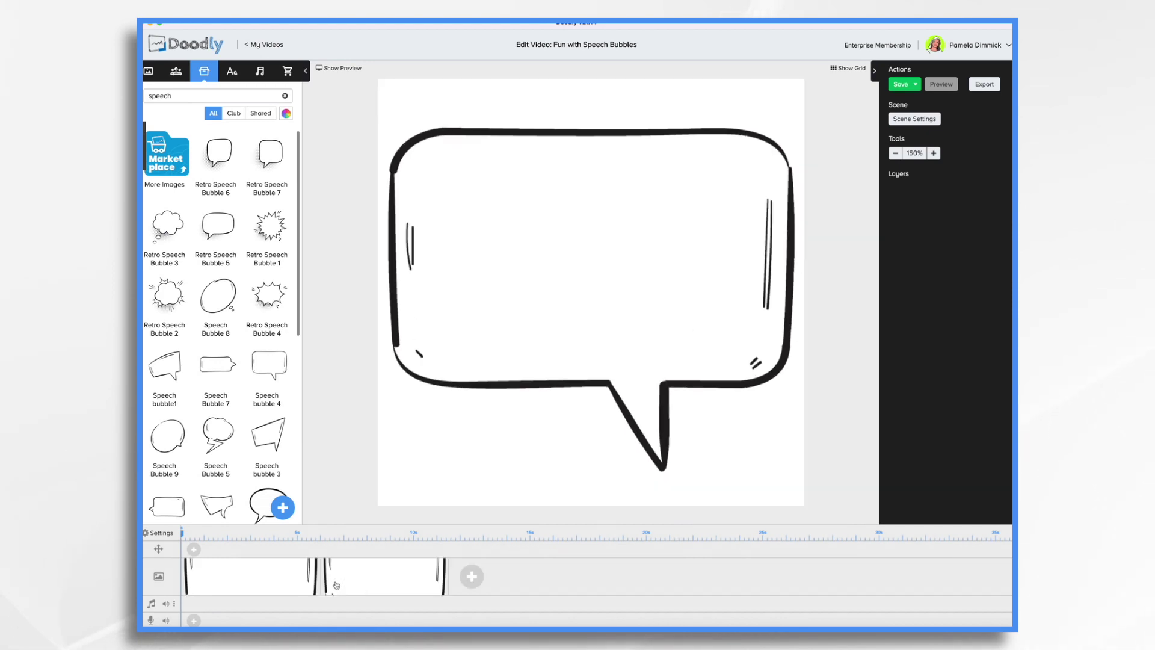
left_click(472, 577)
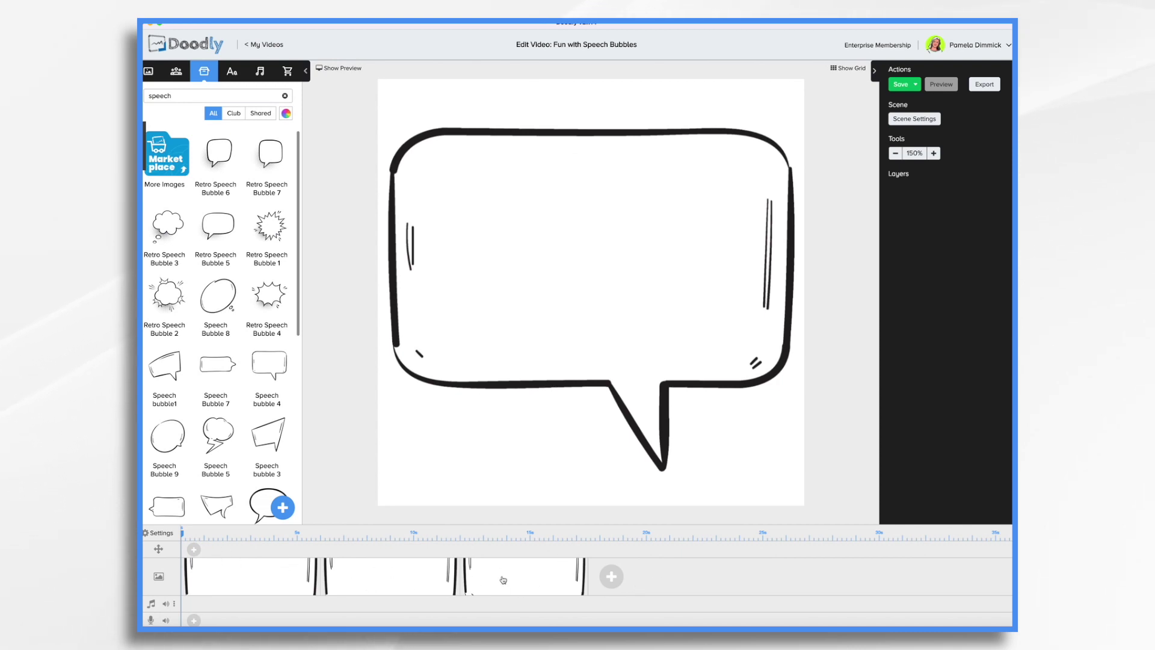
left_click(280, 572)
left_click(231, 71)
left_click_drag(217, 159, 611, 227)
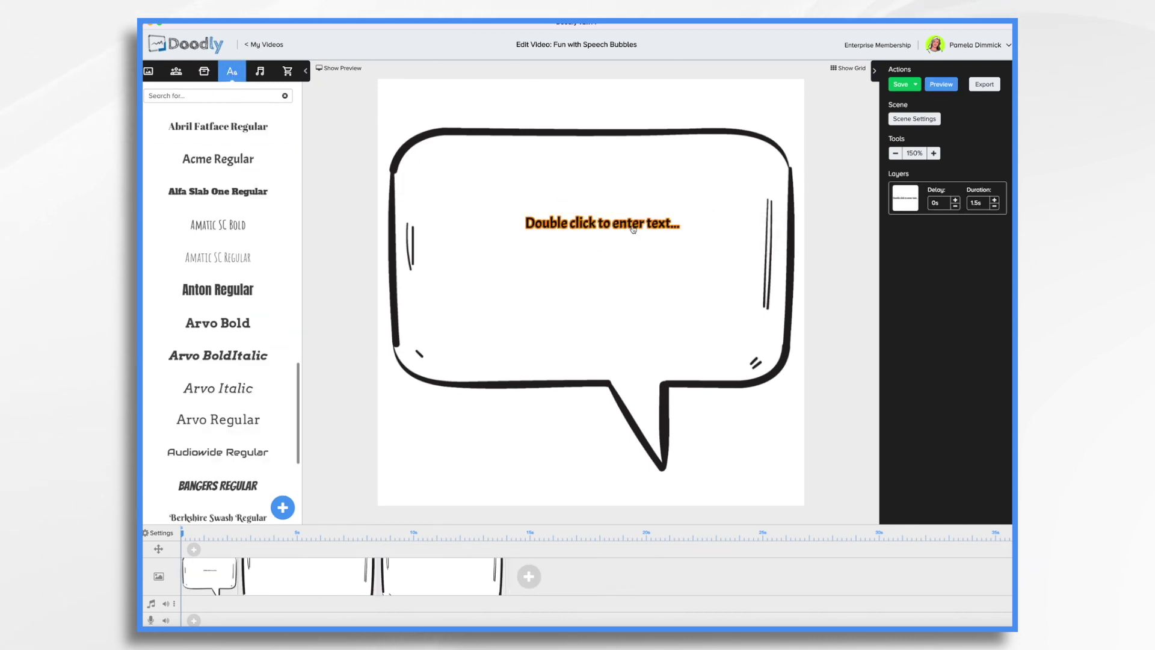
- Replace the first scene's placeholder with the 'This is line…' text
double_click(598, 228)
type("This is line #1")
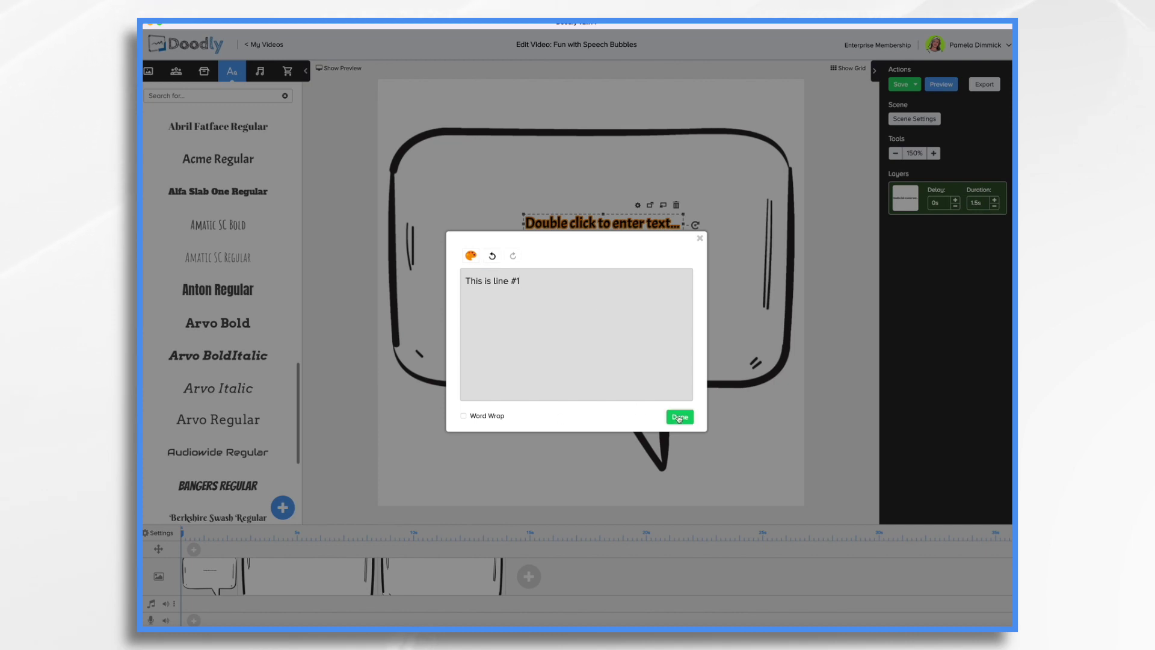
left_click(680, 417)
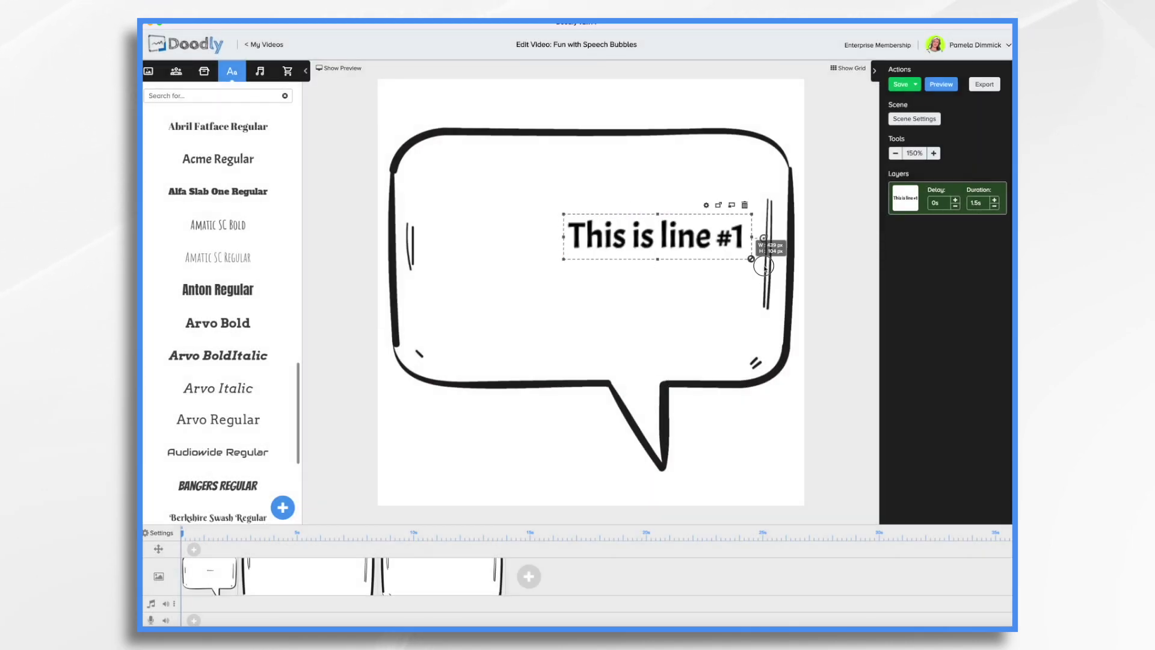
- Add an Acme Regular text line to the second scene's bubble
left_click(312, 590)
left_click_drag(217, 159, 618, 269)
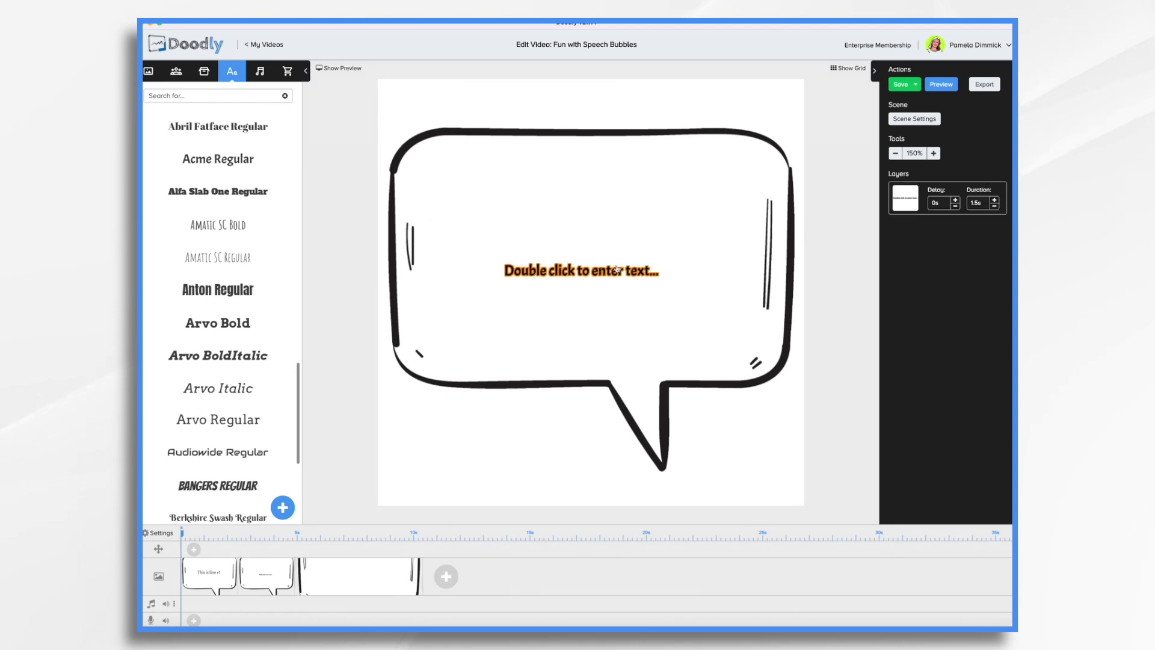
double_click(618, 269)
type("And this is")
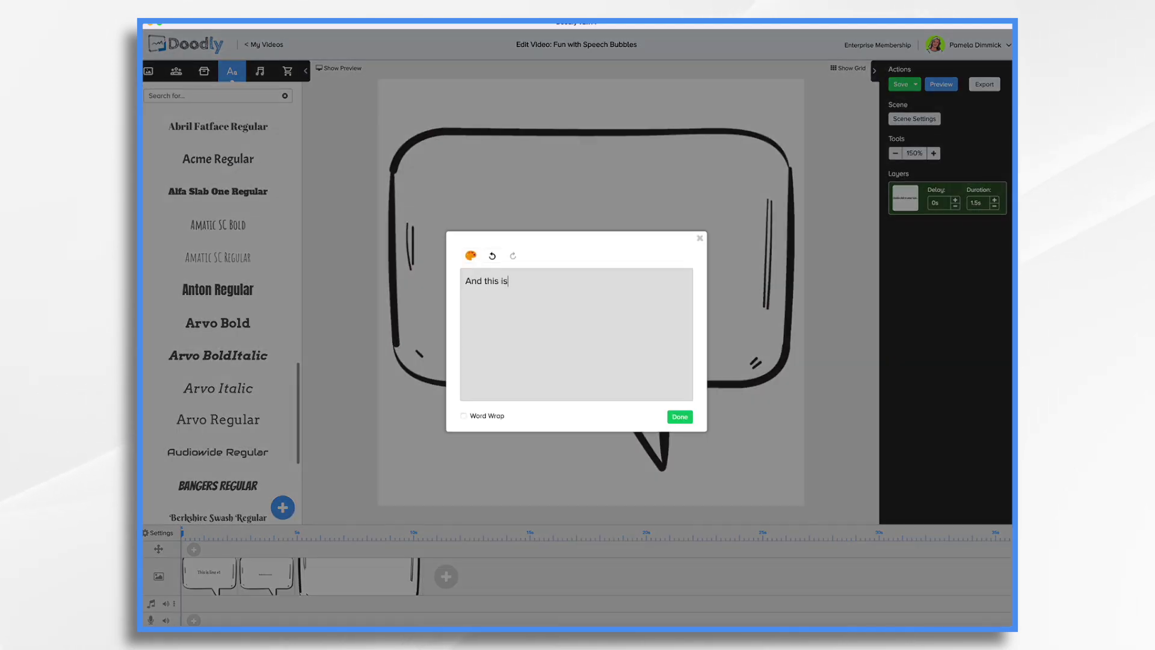
left_click(680, 417)
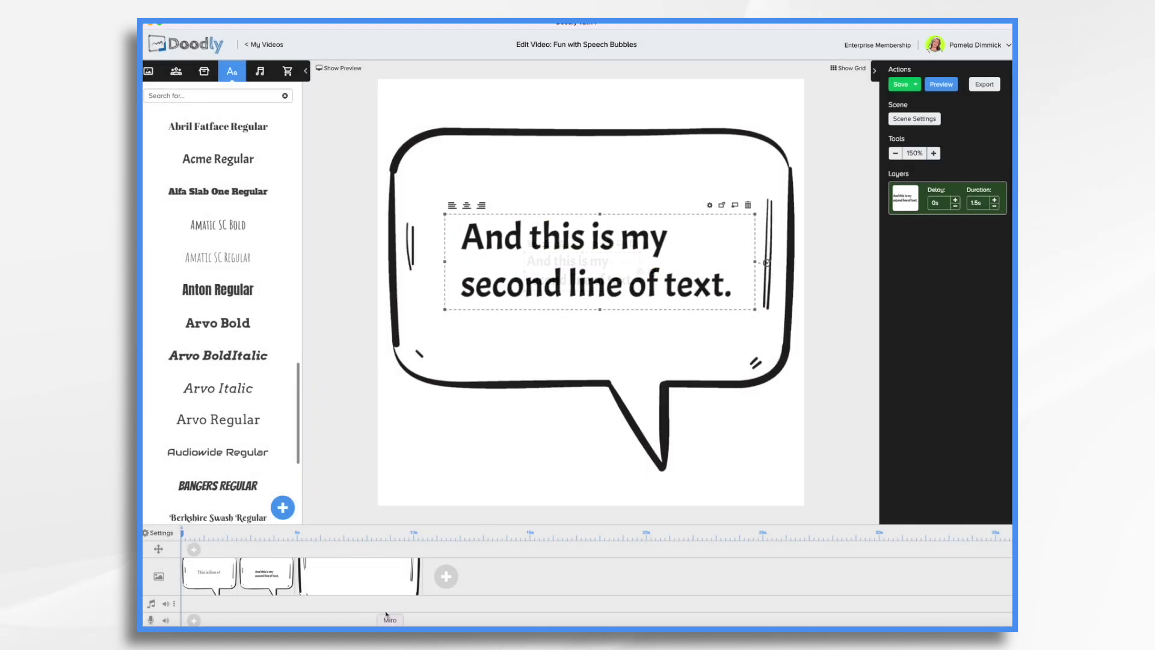
- Add 'And here's the third line of text.' to scene three and preview the video
left_click(380, 577)
left_click_drag(218, 158, 604, 253)
key("ctrl+a")
type("And here's the third line of text.")
left_click(339, 561)
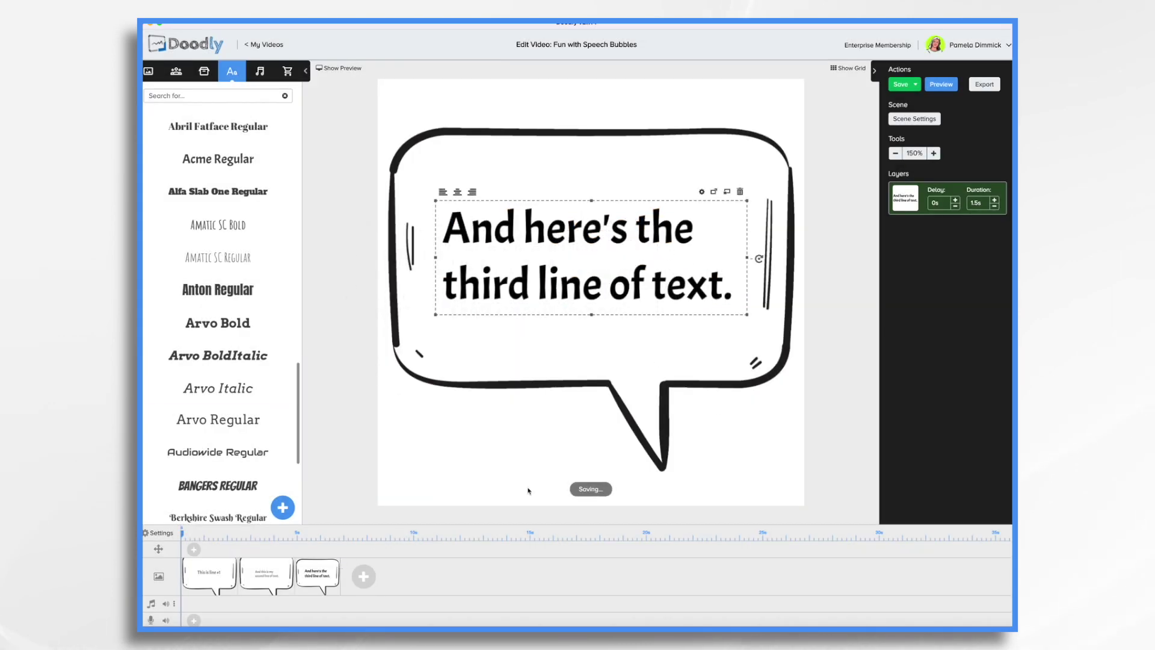
left_click(942, 85)
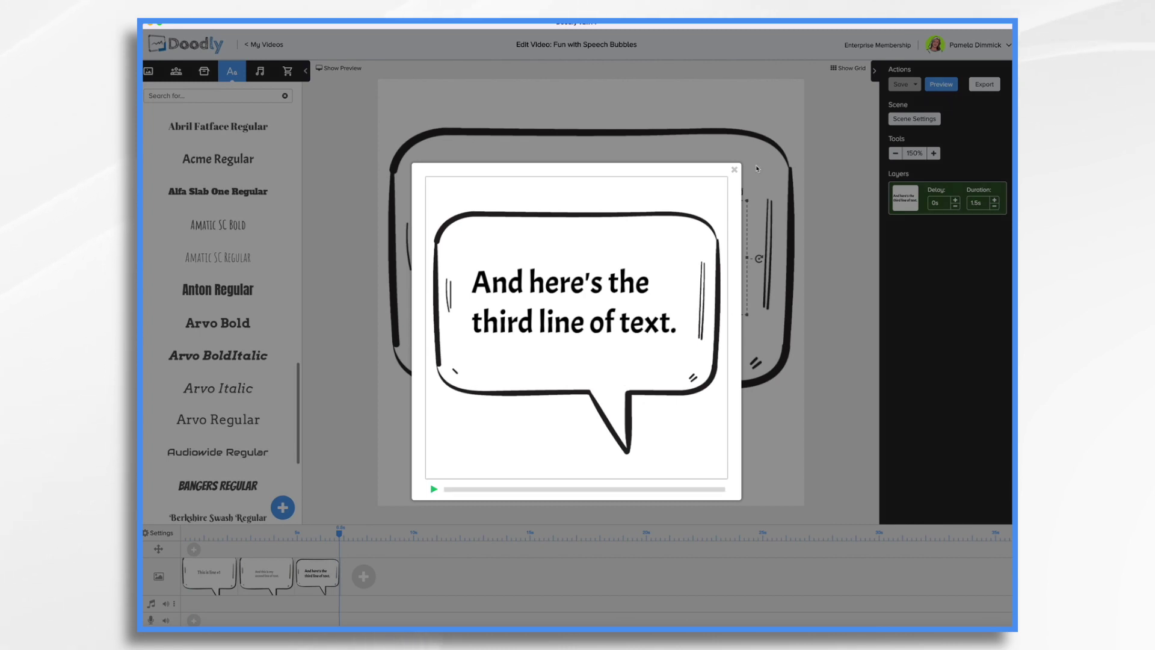
- Add an Arvo Bold attribution with the quote author's name, then clear the props search
left_click(734, 170)
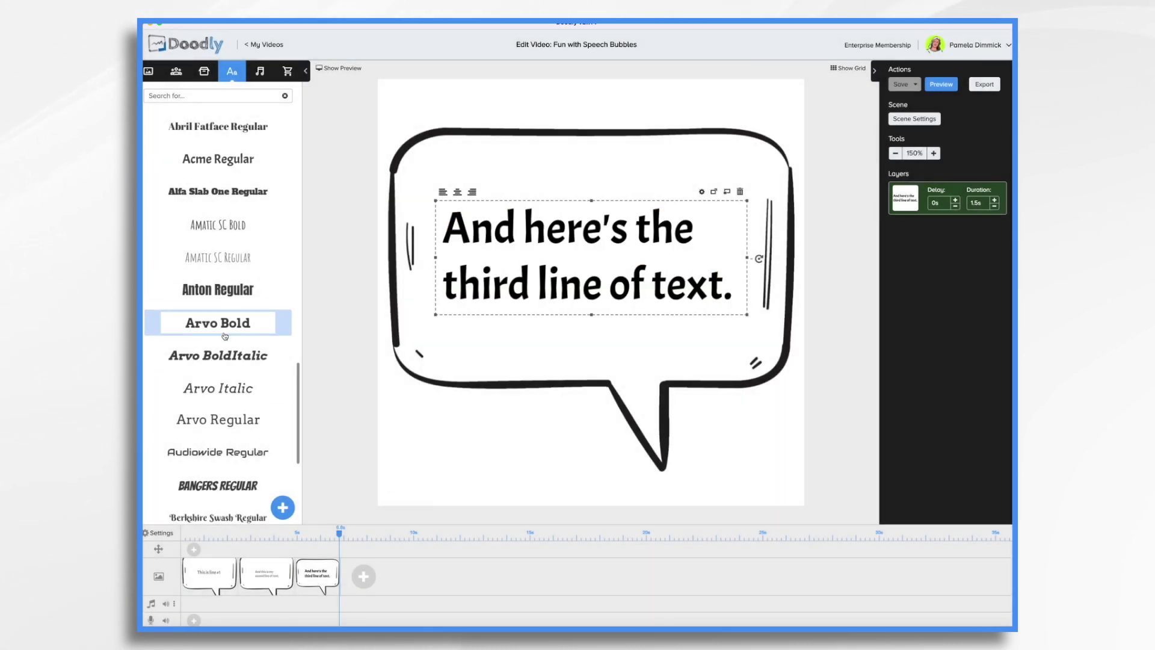
left_click_drag(225, 335, 739, 480)
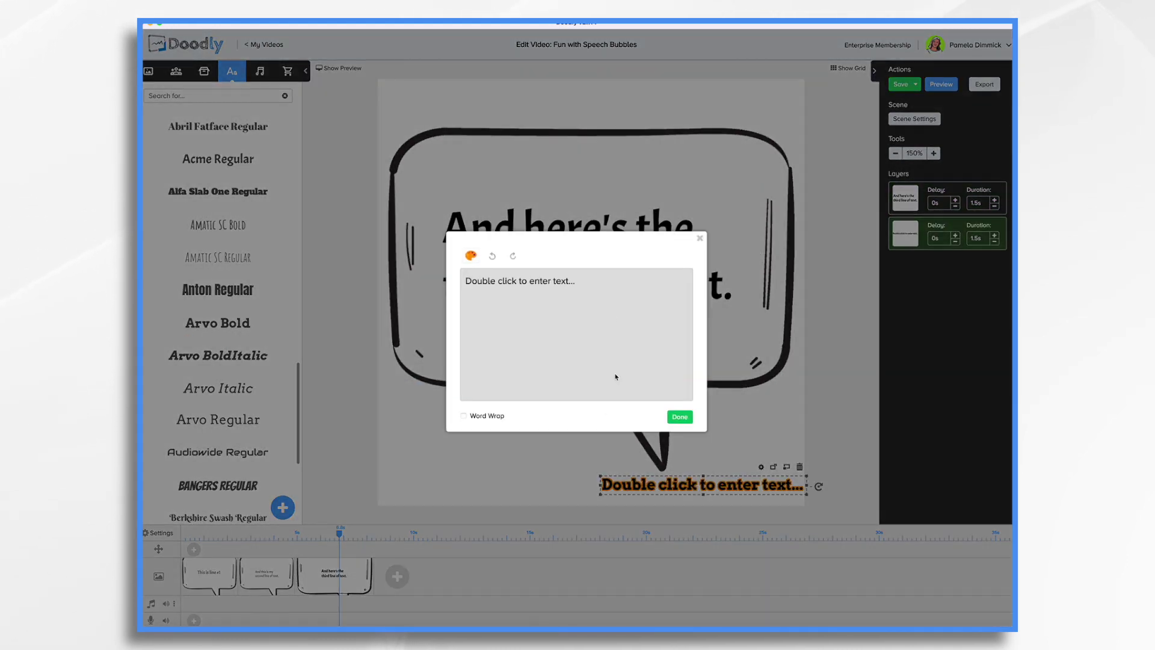
left_click(588, 289)
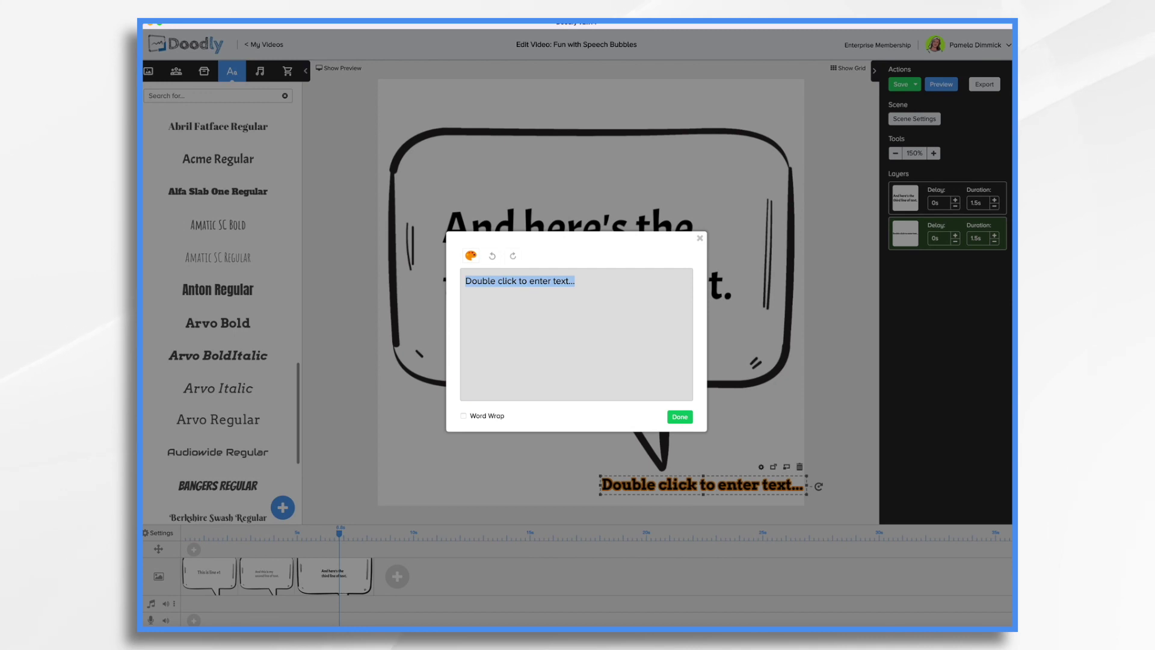
key("BackSpace")
type("John Holmes--")
left_click(680, 416)
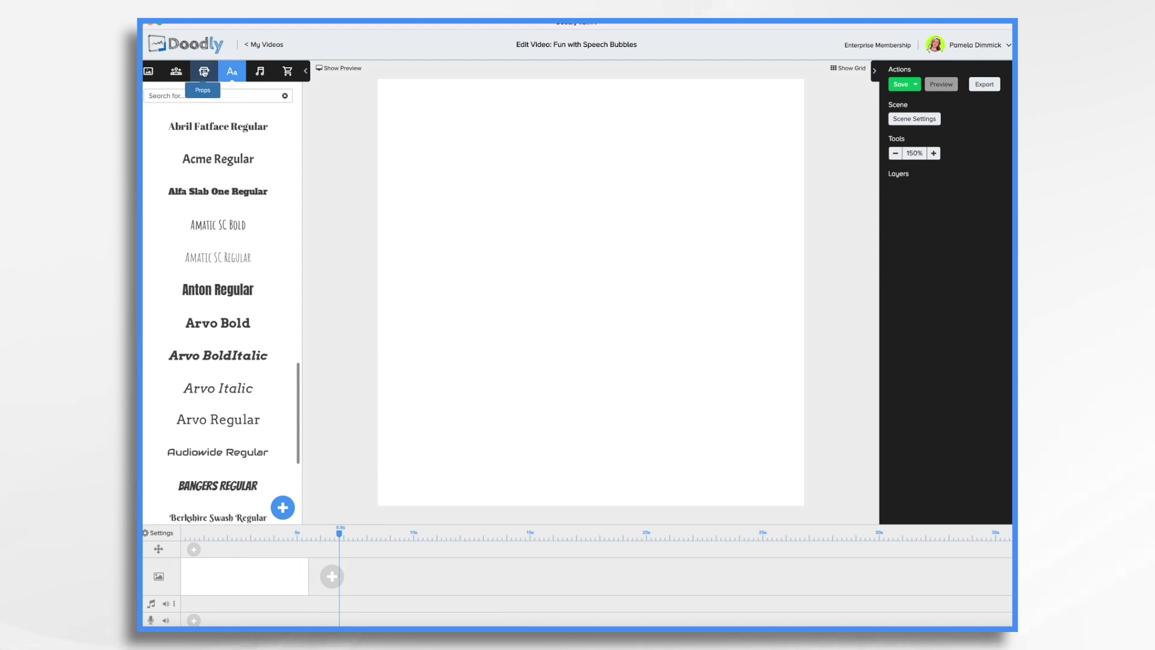
left_click(204, 71)
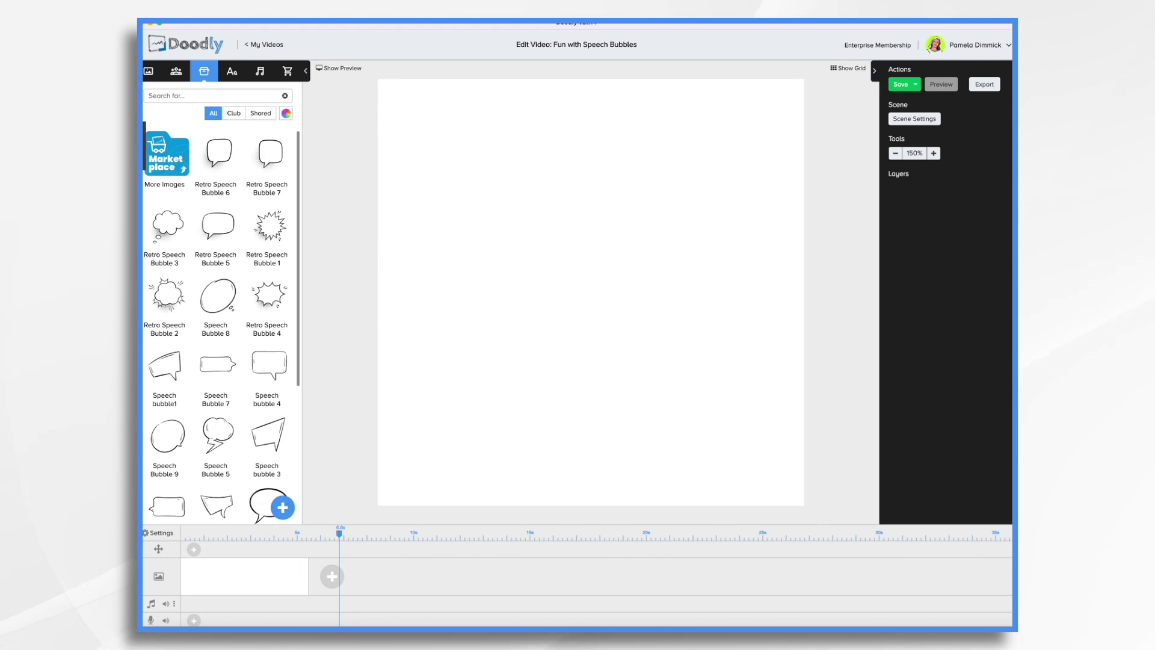
key("BackSpace")
- Add the Smart Phone 2 prop from a 'phone' search and enlarge it on the scene
type("phone")
scroll(274, 393, "down", 5)
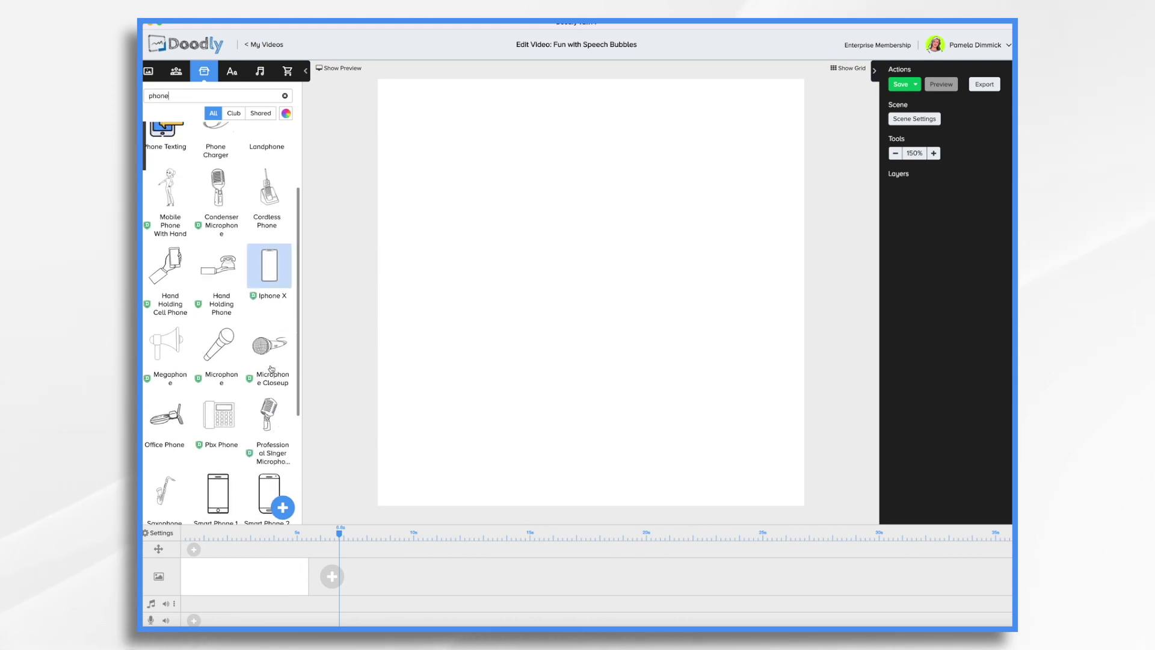
left_click(269, 395)
mouse_move(614, 215)
left_mouse_down()
mouse_move(756, 90)
mouse_move(622, 229)
left_mouse_up()
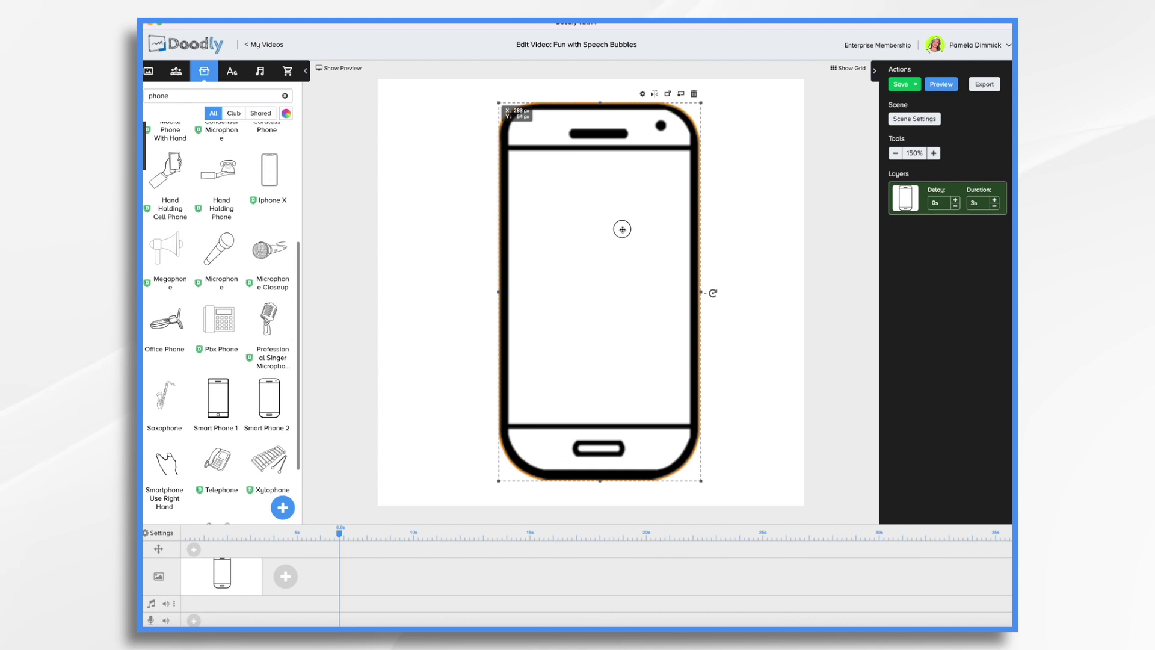
left_click(750, 257)
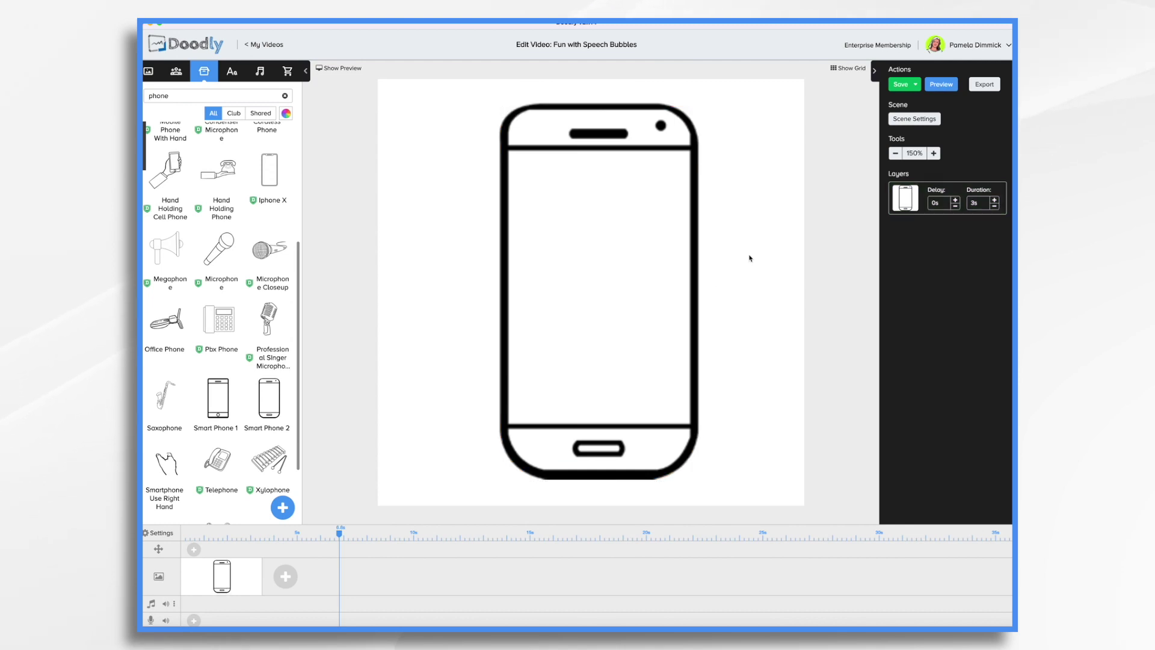
- Set a custom 1080 × 1920 portrait video resolution and apply it
left_click(162, 533)
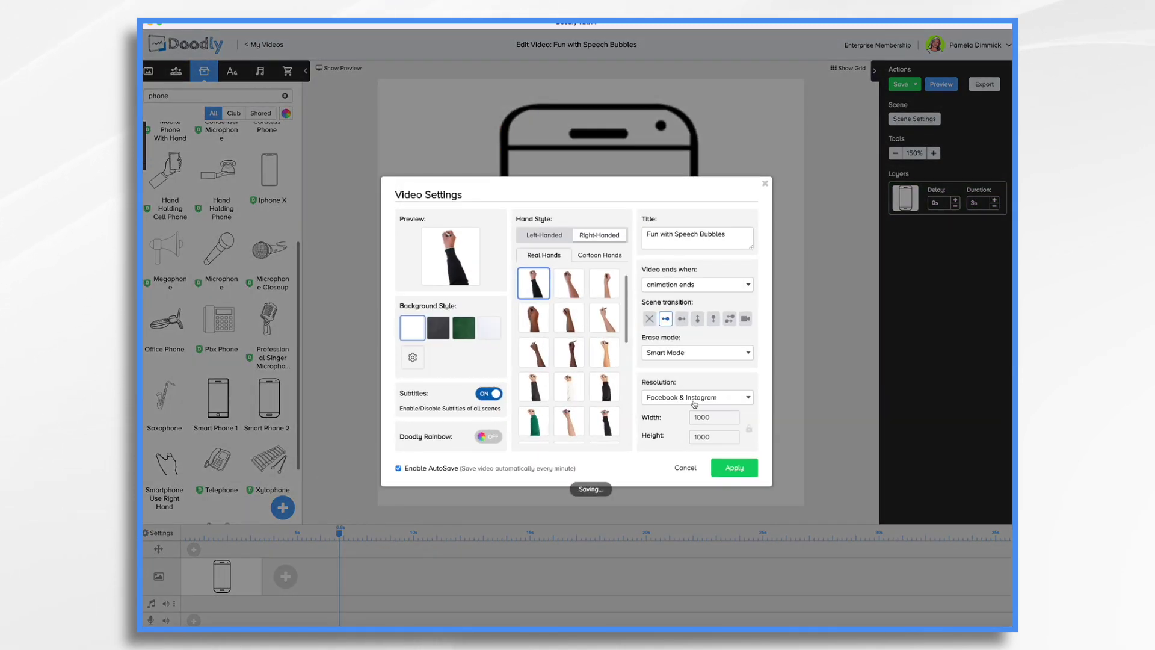
left_click(694, 402)
left_click(678, 413)
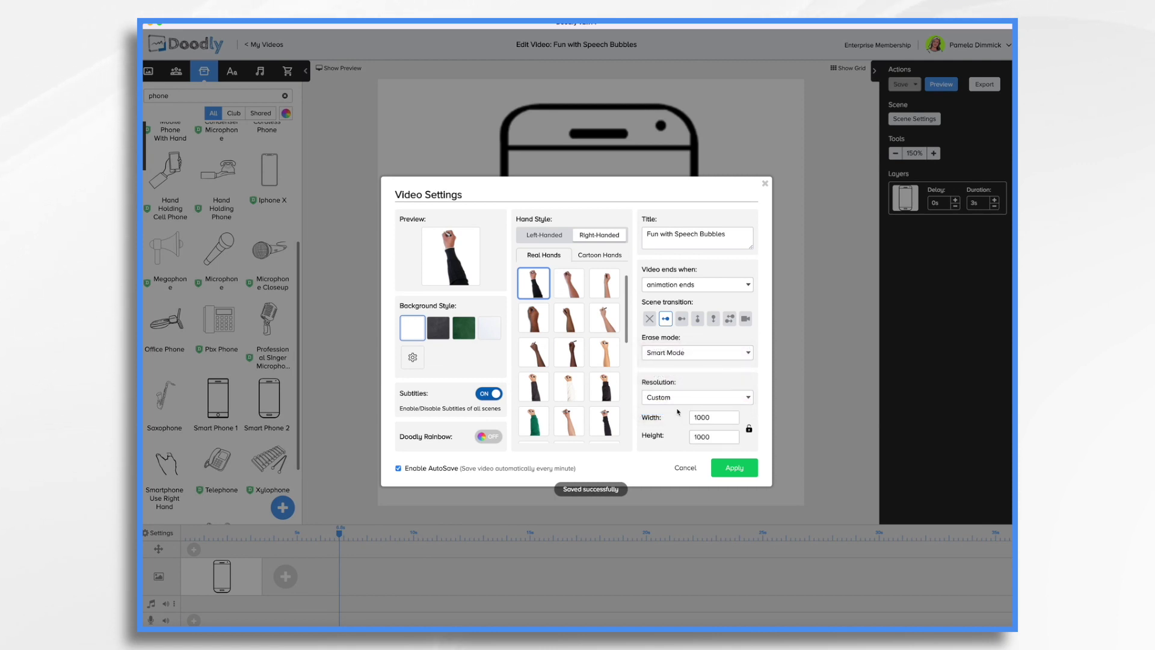
key("BackSpace")
key("BackSpace")
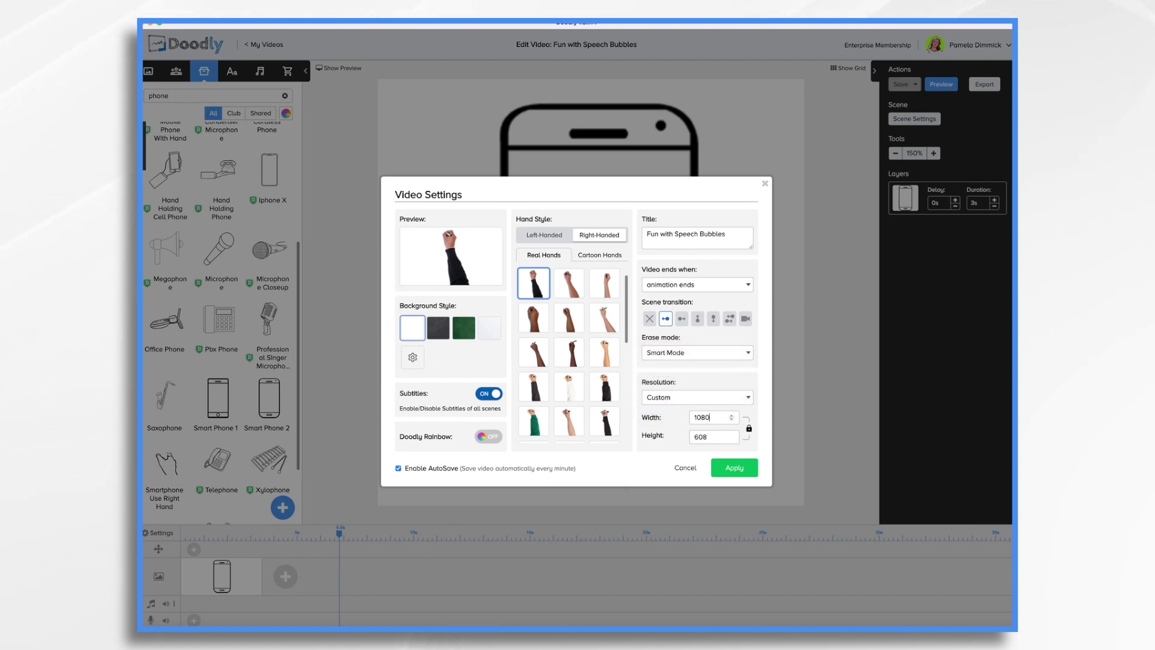
left_click(714, 437)
key("BackSpace")
key("BackSpace")
key("BackSpace")
type("1920")
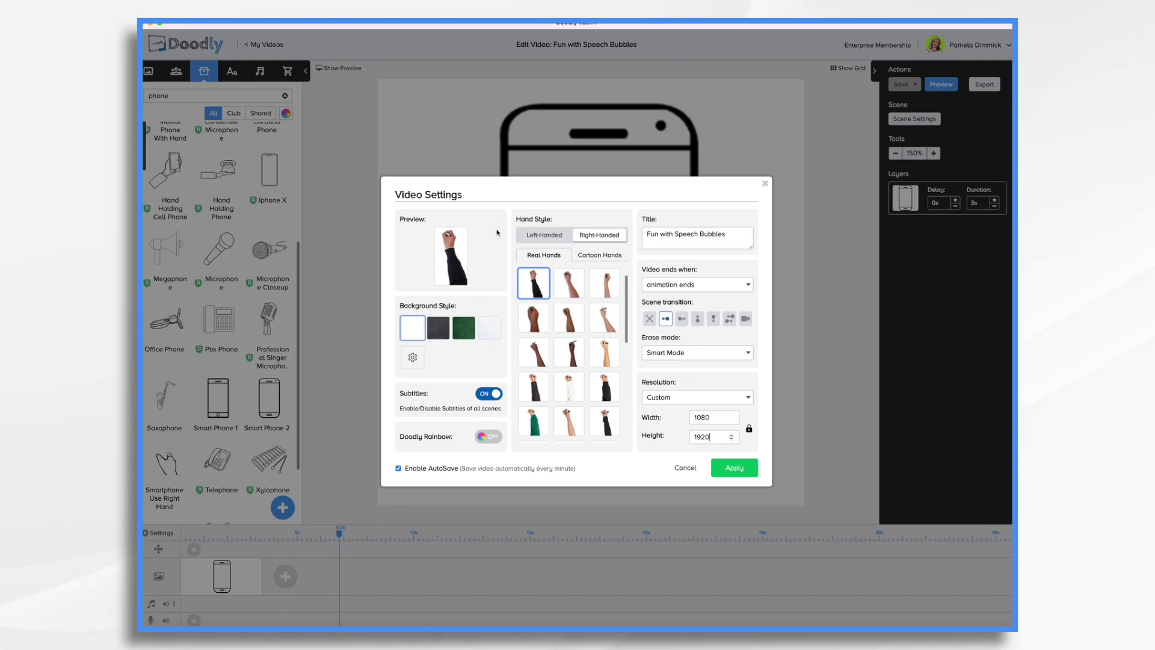
left_click(734, 468)
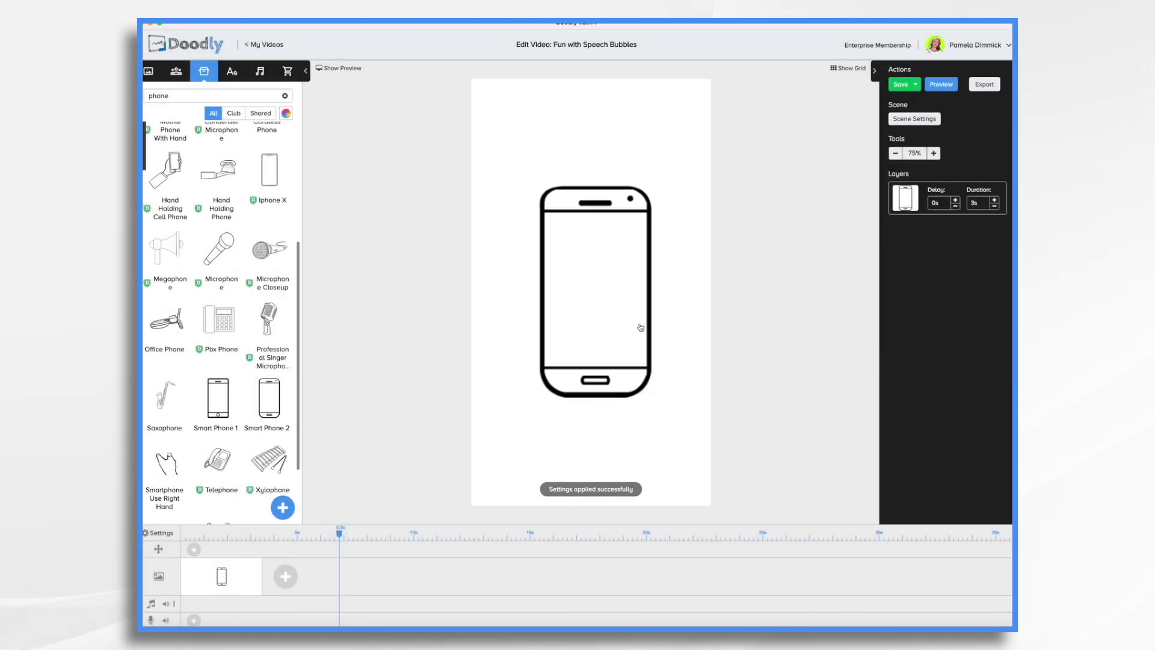
- Enlarge the smartphone so it fills the portrait canvas
left_click(570, 222)
left_click_drag(600, 308, 710, 494)
left_click_drag(634, 327, 637, 327)
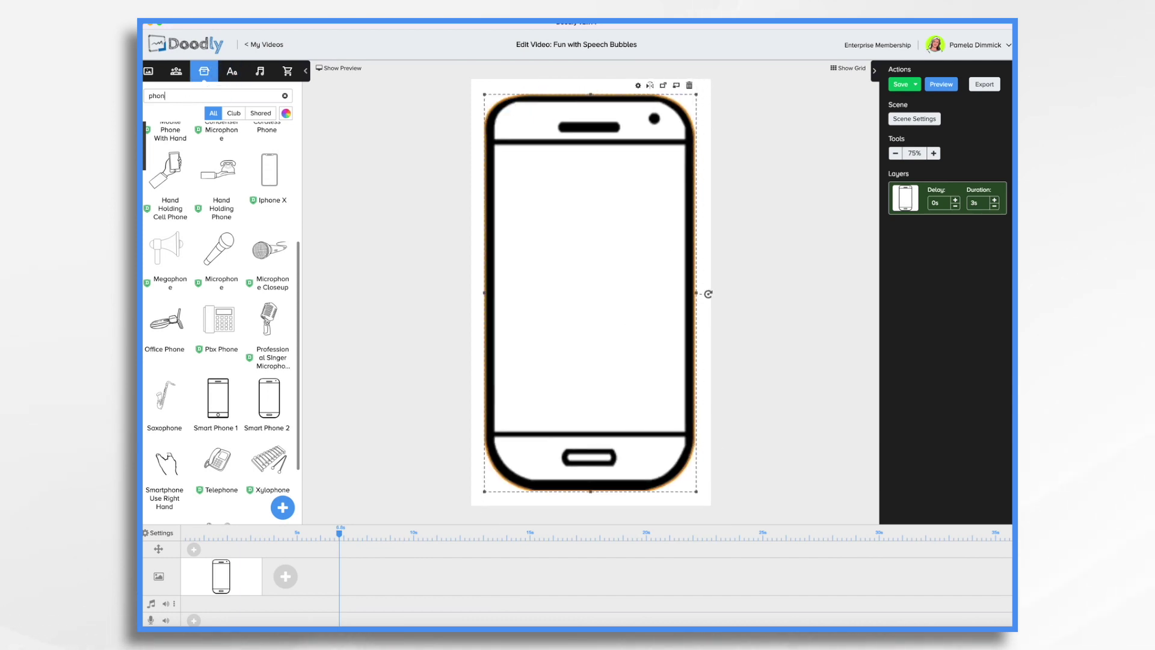
- Search props for 'speech' and add Speech Bubbles 7, 6 and 7 onto the phone screen
key("BackSpace")
key("BackSpace")
key("BackSpace")
key("BackSpace")
type("speec")
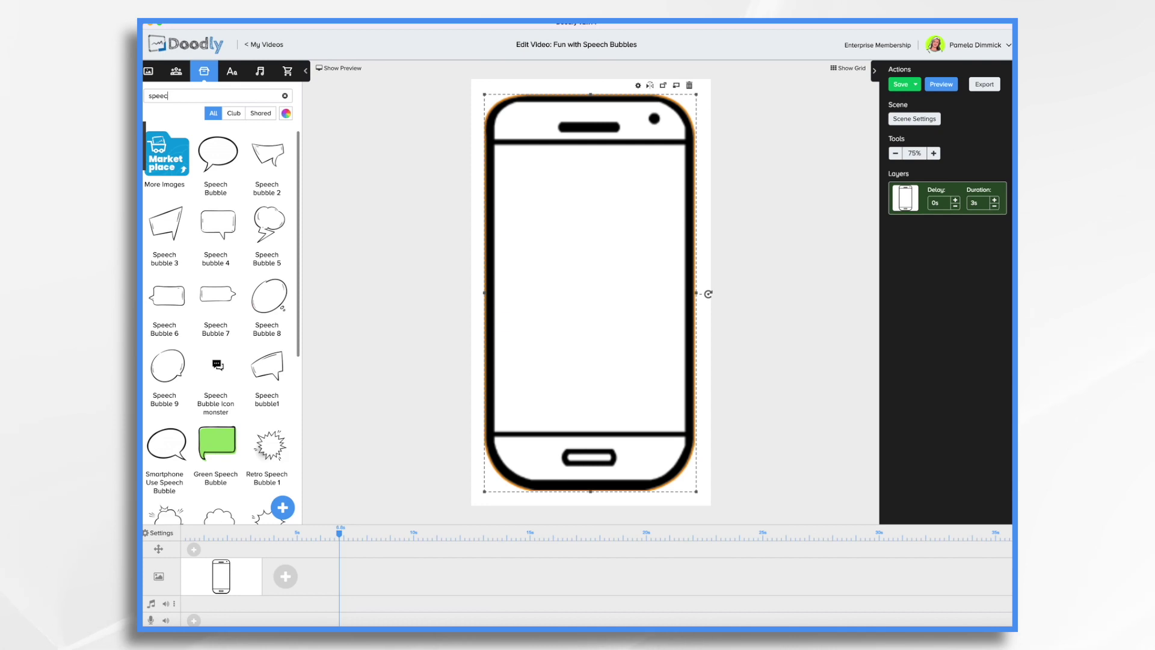
left_click_drag(218, 295, 570, 271)
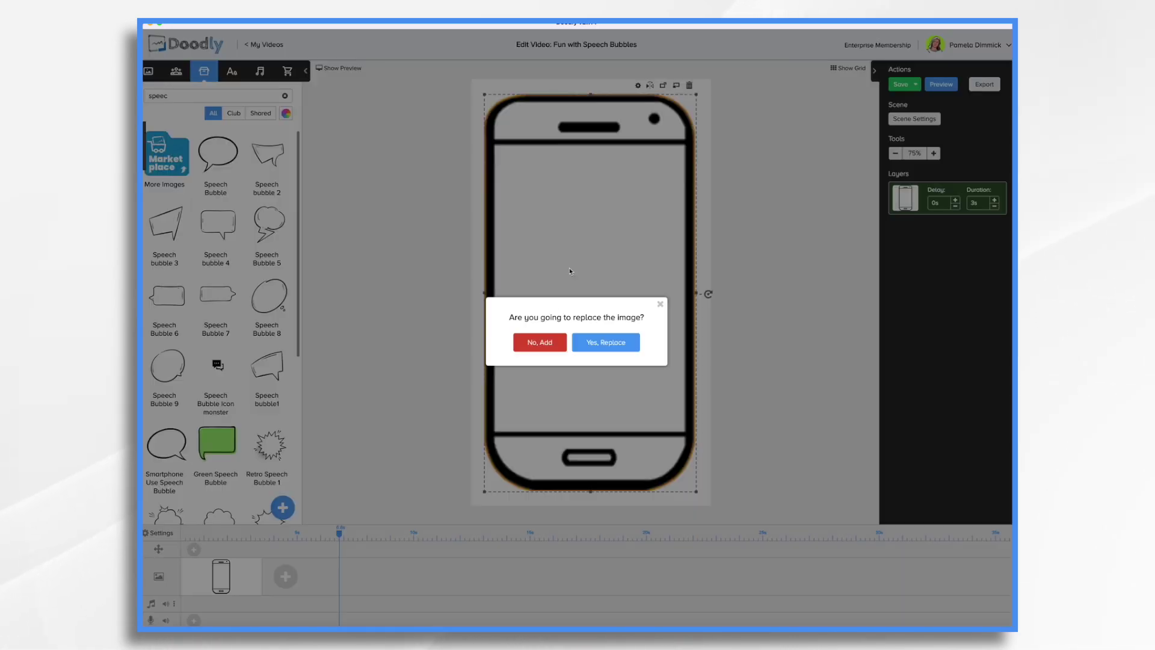
left_click(547, 348)
left_click(588, 197)
left_click_drag(167, 295, 529, 292)
left_click(583, 292)
left_click_drag(218, 295, 604, 385)
left_click(547, 348)
left_click(614, 379)
left_click(232, 71)
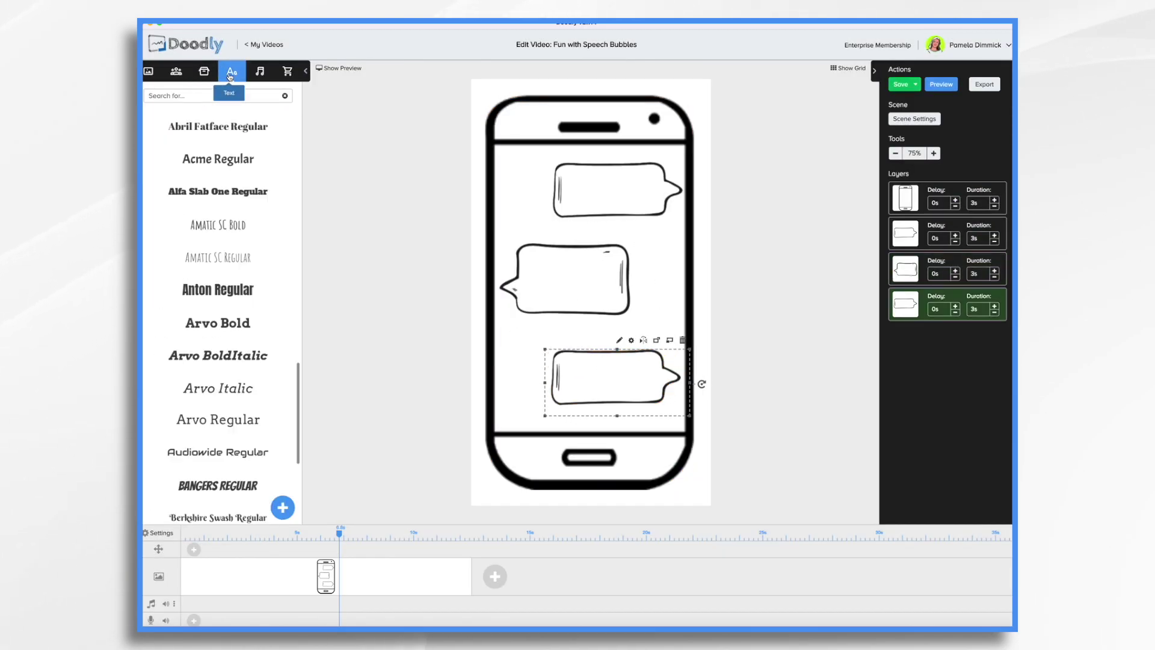
- Fill the top bubble with Amatic SC Bold text and the middle with the pizza-coupon reply
left_click_drag(219, 229, 593, 191)
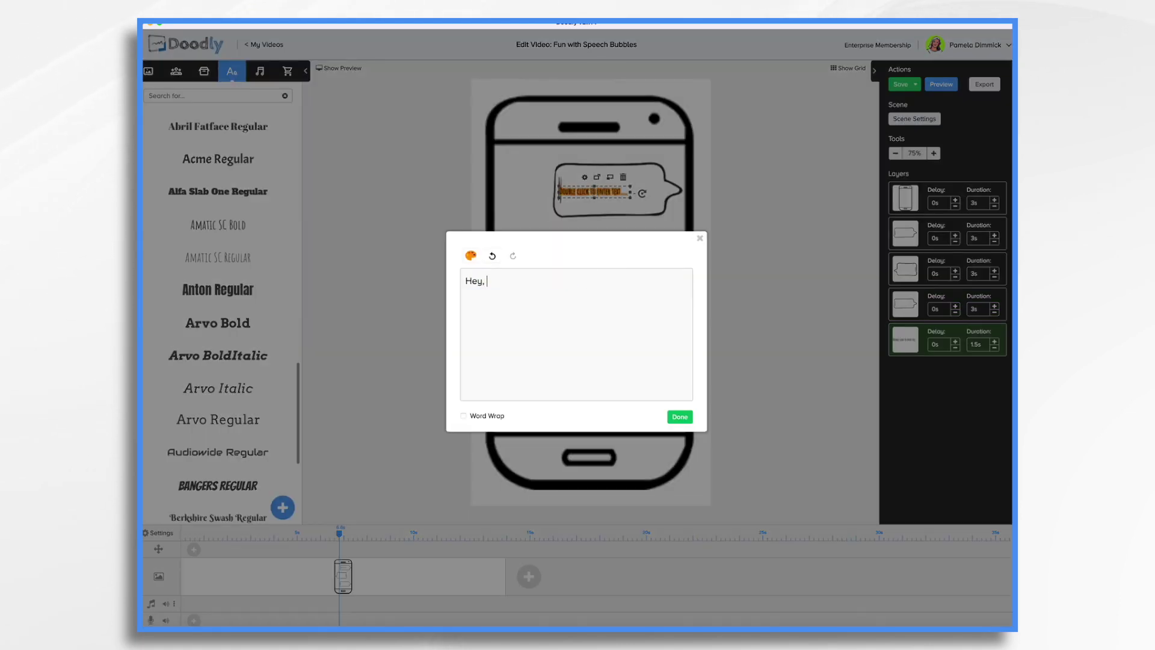
left_click(680, 418)
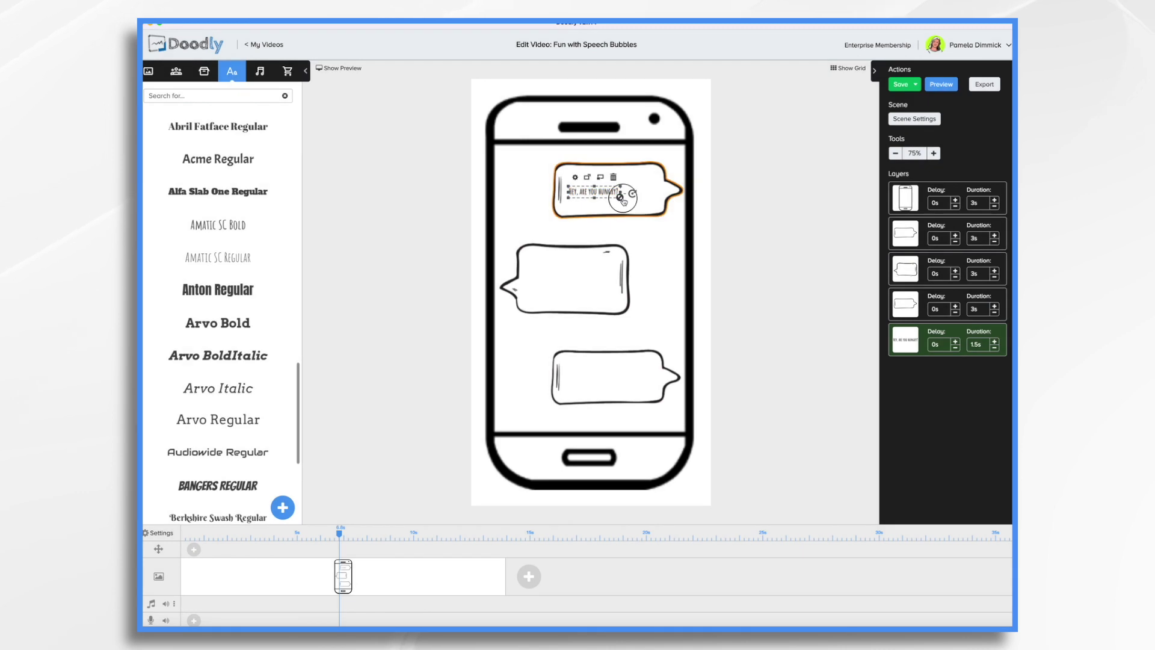
left_click_drag(219, 225, 602, 283)
type("So hungry! Let's order a ")
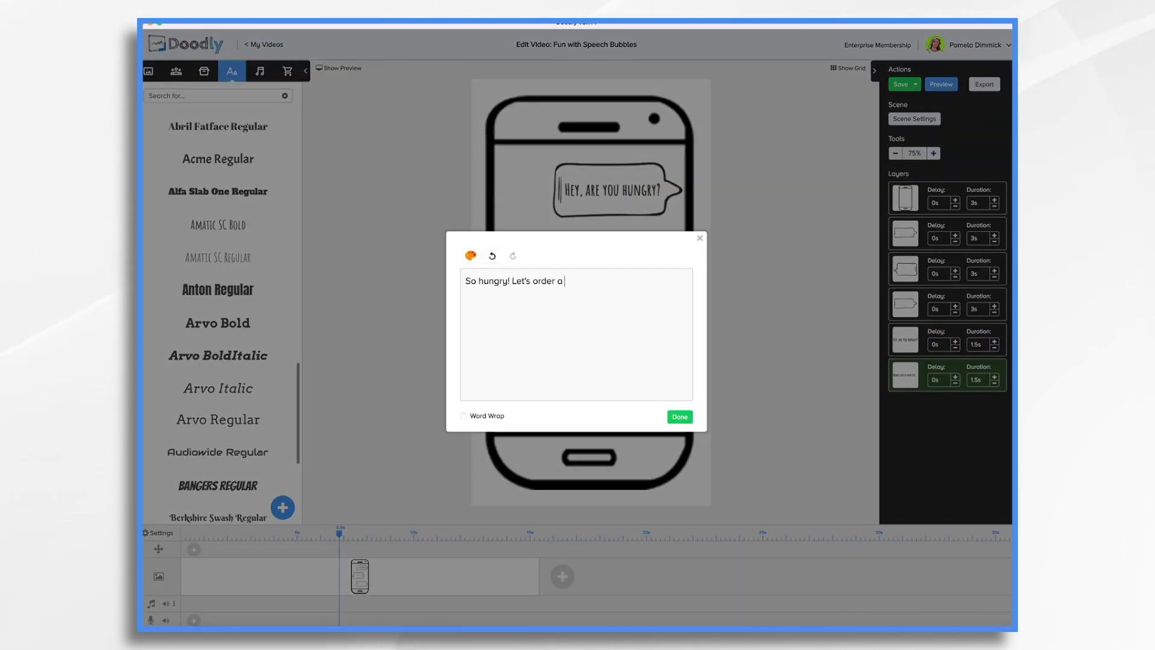
type("pizza. I have a coupon from Joe's Pizza Place.")
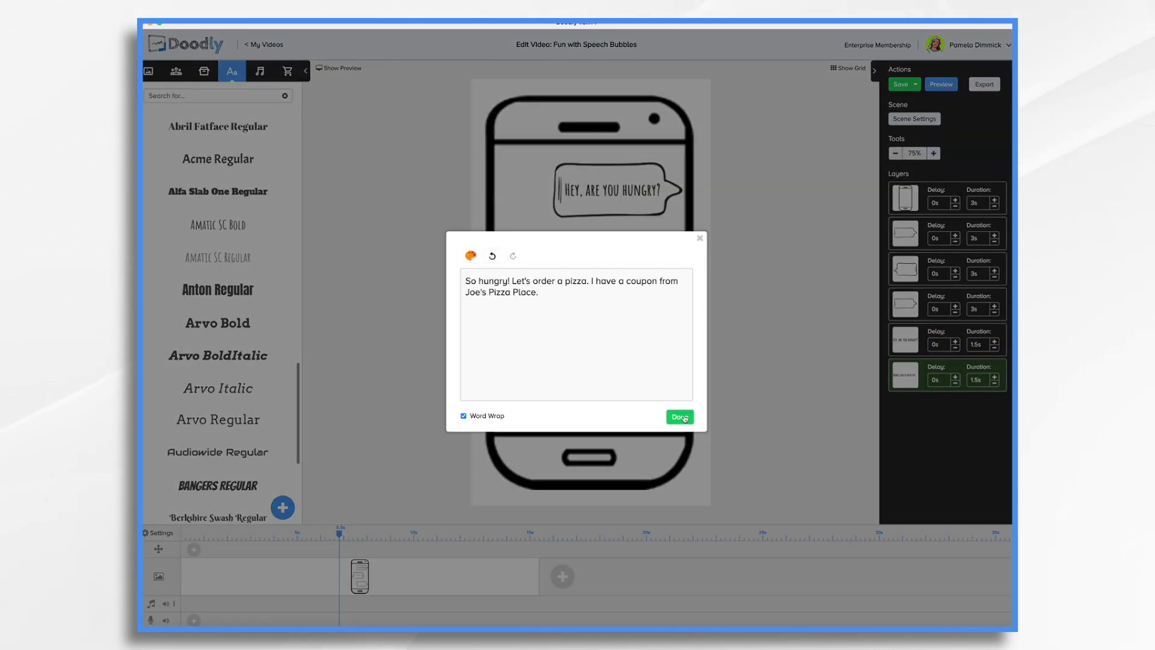
left_click(680, 417)
left_click(614, 379)
- Add 'Do they deliver?' to the lower bubble and move text layers right after their bubbles
left_click_drag(218, 224, 601, 377)
type("Do they ")
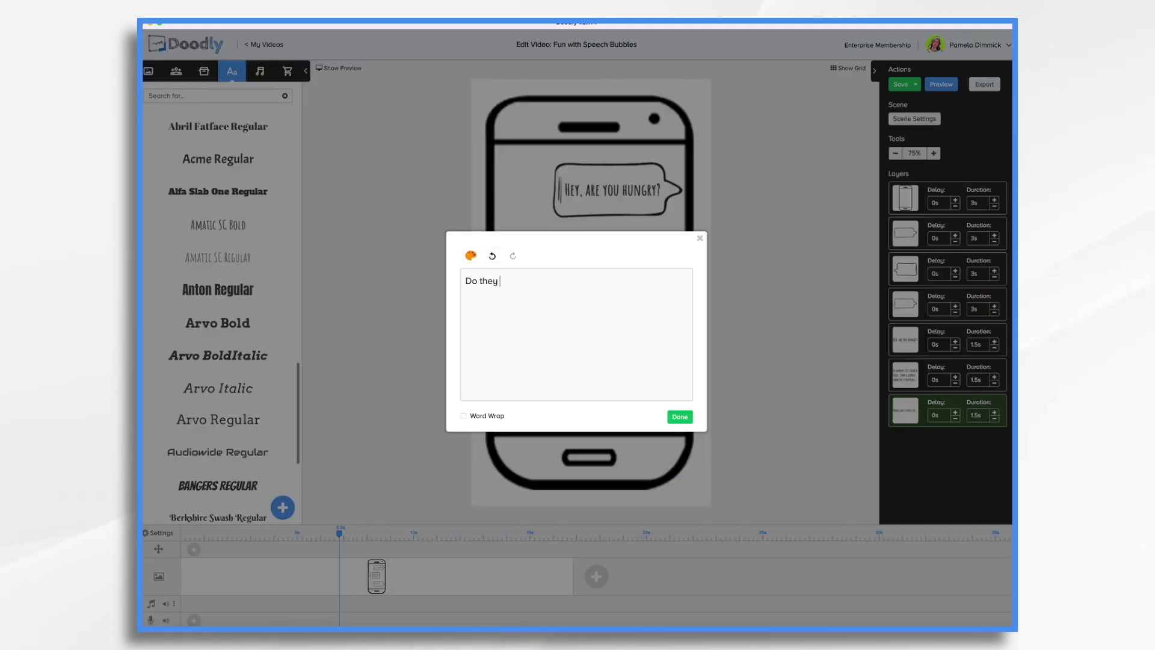
type("deliver?")
left_click(680, 417)
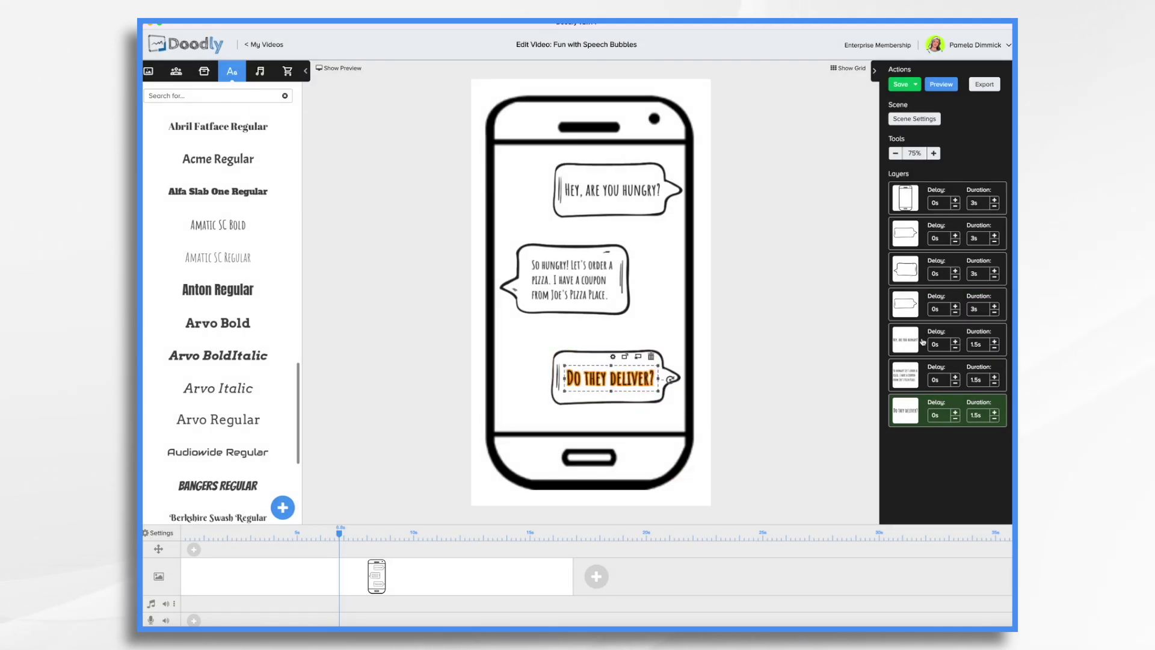
left_click_drag(945, 340, 945, 271)
left_click_drag(944, 377, 945, 340)
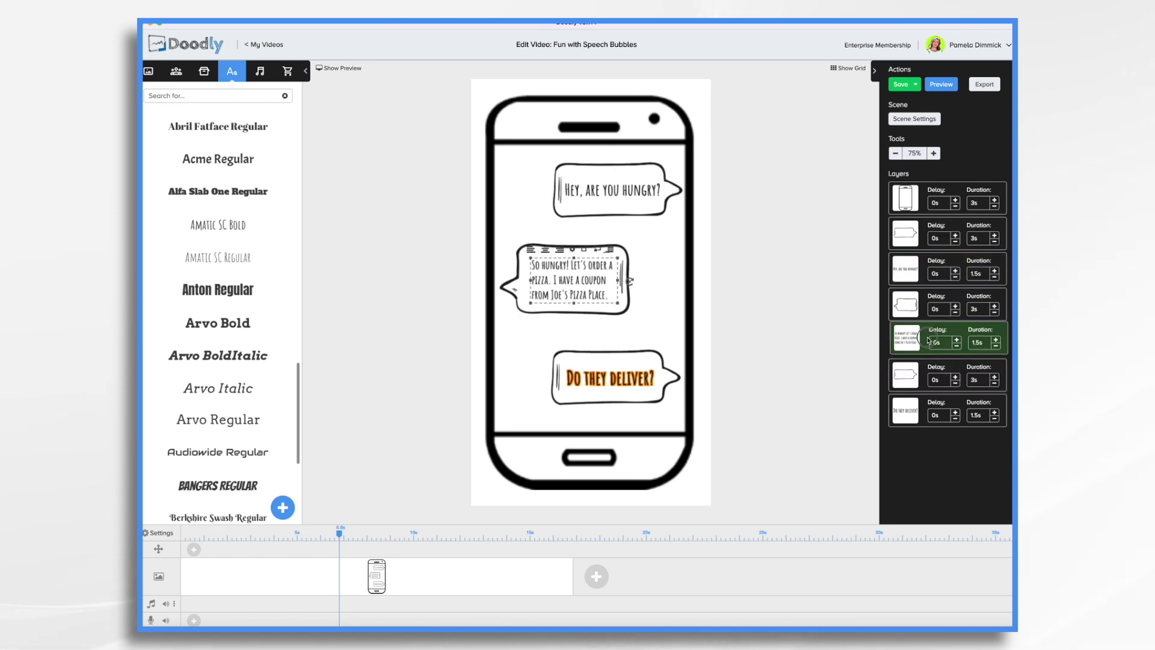
- Set the phone and all three speech bubble layers to draw in 1s each
left_click(995, 207)
left_click(995, 208)
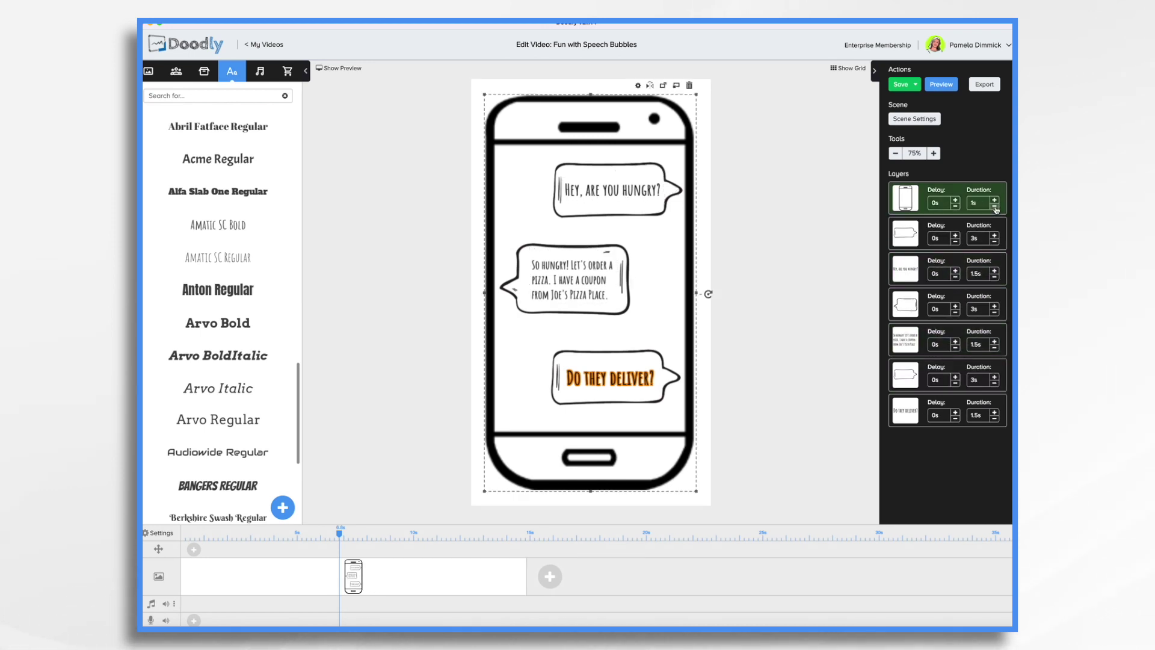
left_click(995, 243)
left_click(996, 243)
left_click(995, 243)
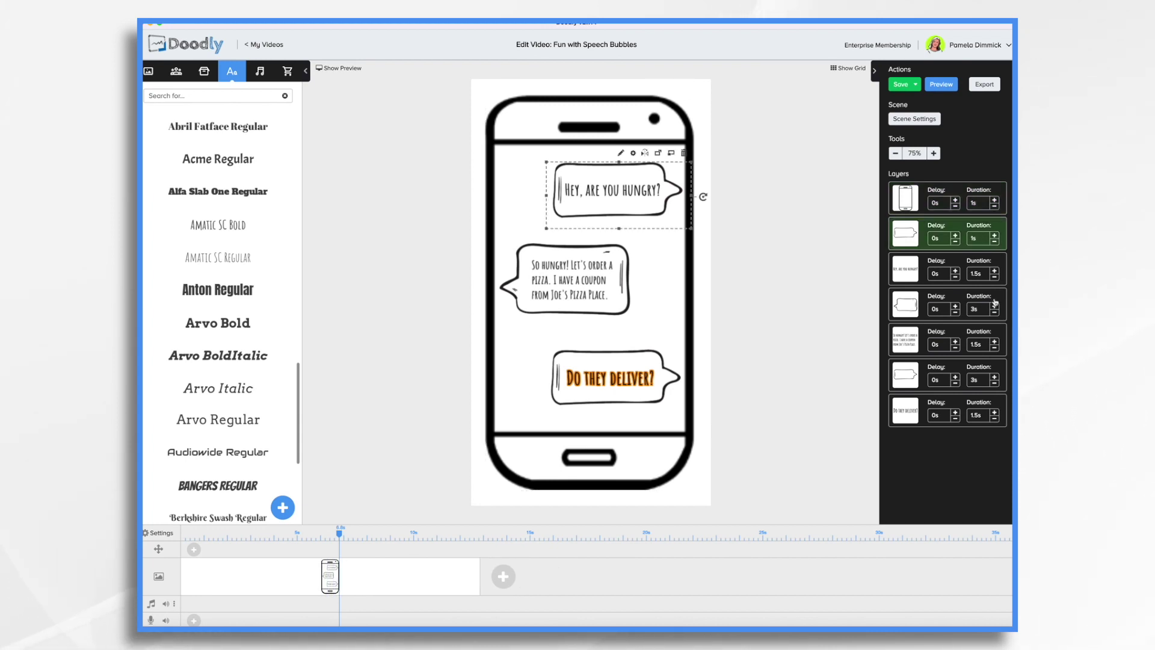
left_click(996, 313)
left_click(995, 312)
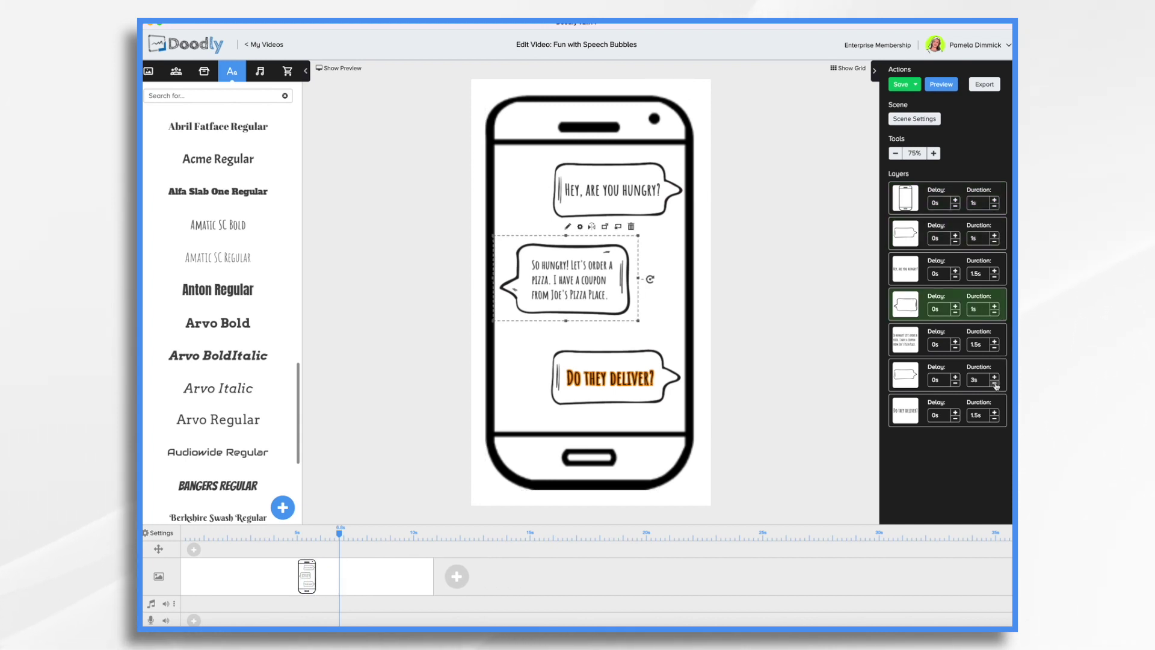
left_click(995, 384)
left_click(995, 383)
left_click(996, 383)
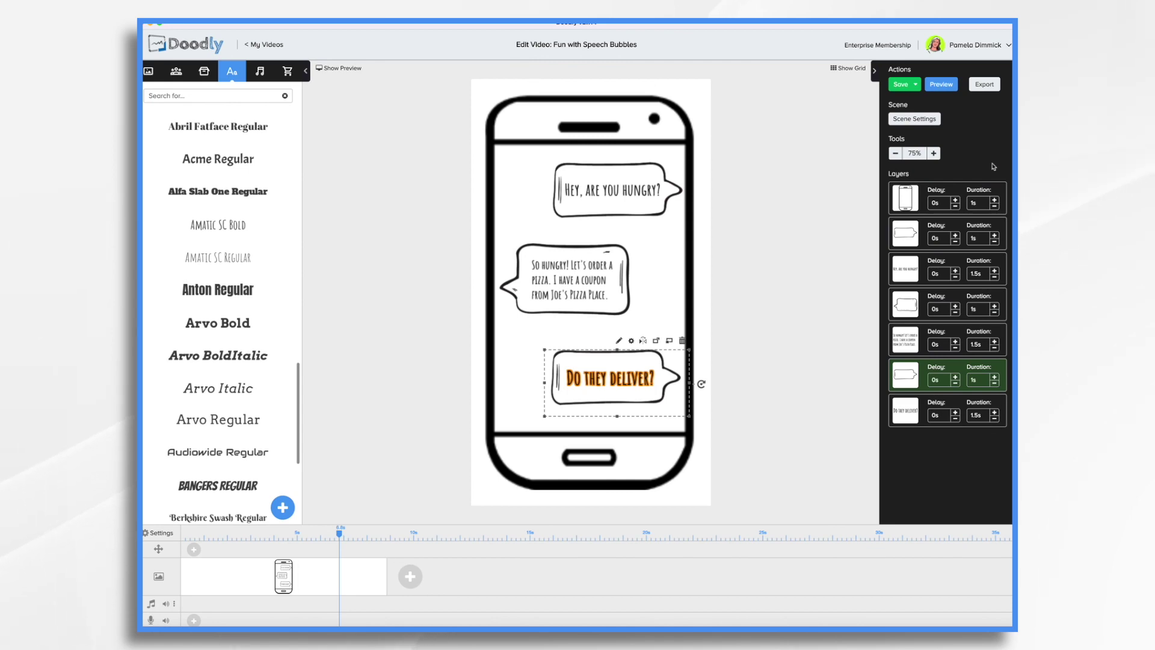
- Apply the scene settings with 3.5s extra end time and preview the scene
left_click(915, 118)
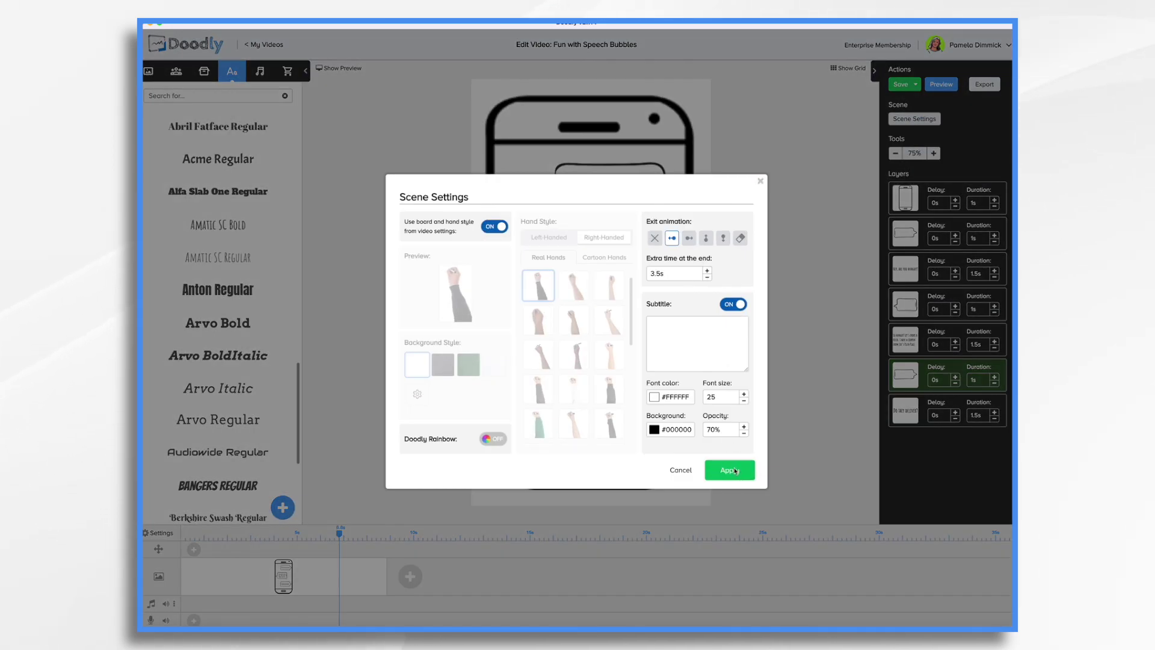
left_click(729, 470)
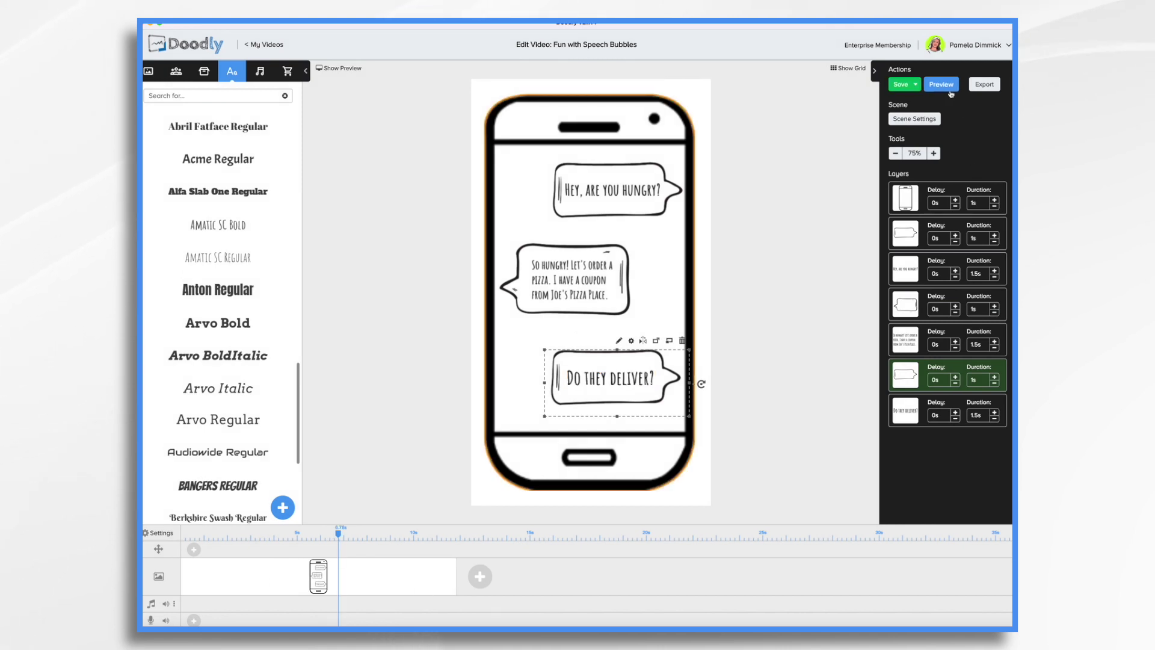
left_click(951, 91)
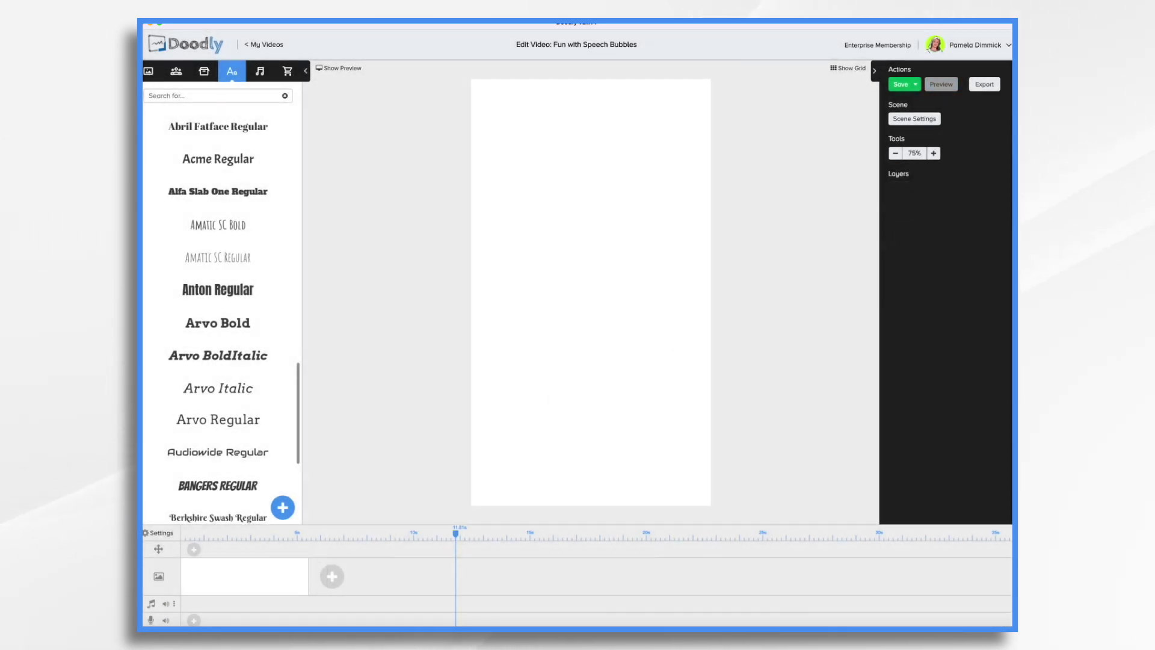
- Add Speech Bubble 5 and the Philip Frustrated character to the canvas
left_click(204, 71)
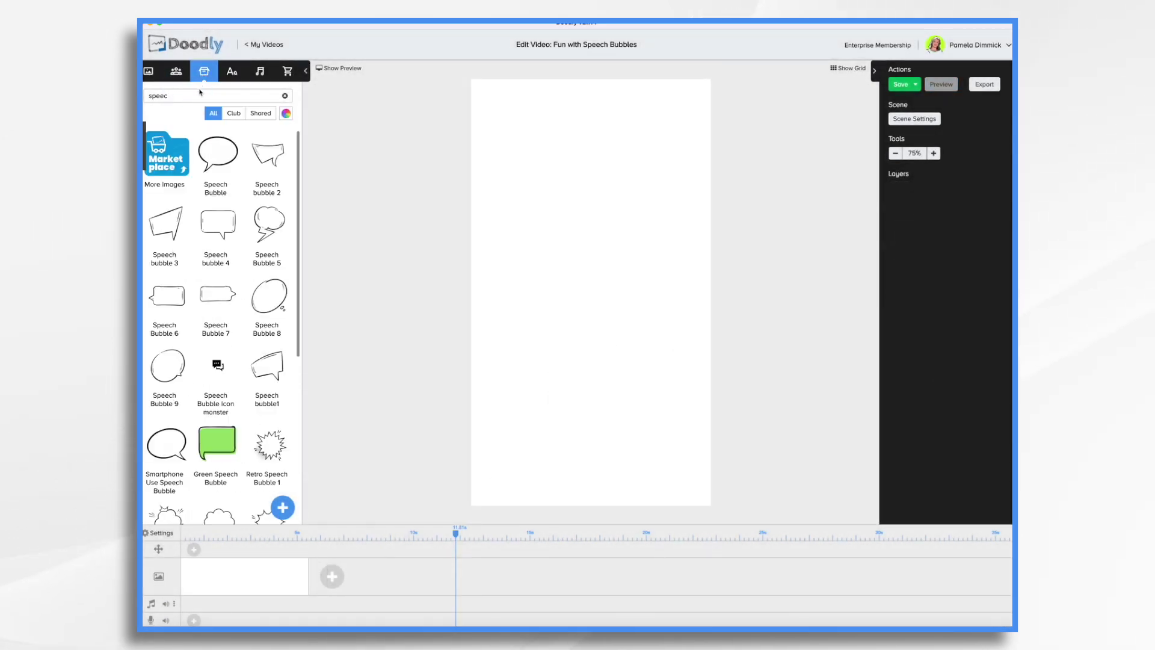
scroll(269, 165, "down", 2)
left_click_drag(268, 165, 704, 167)
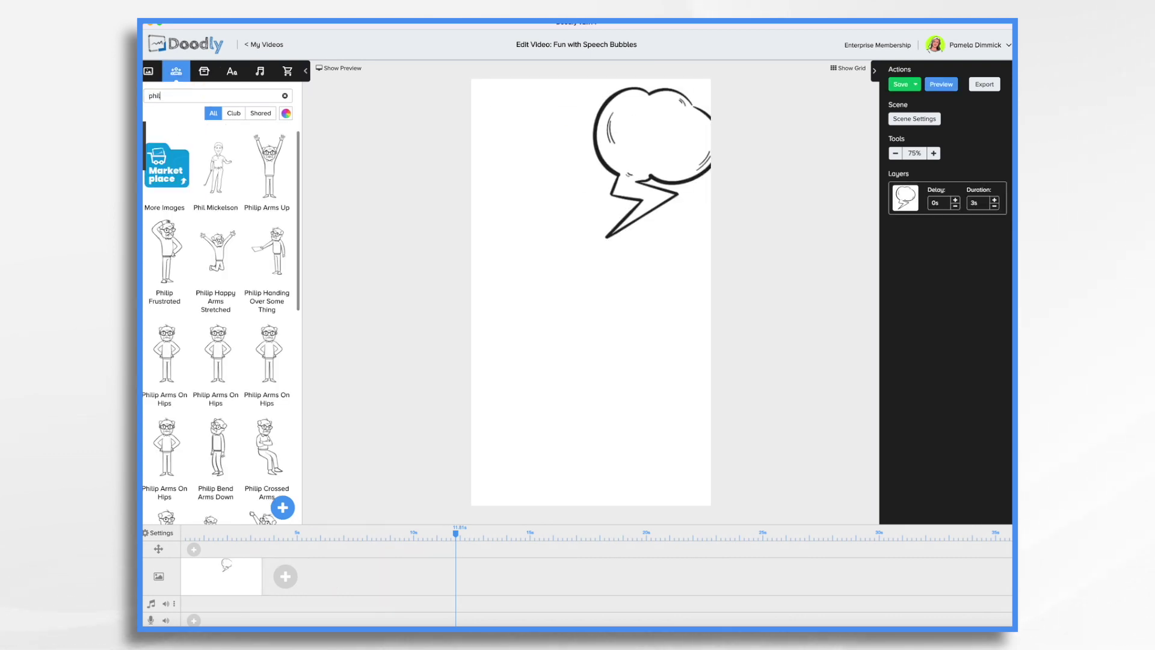
left_click_drag(164, 250, 529, 335)
left_click_drag(631, 230, 607, 257)
left_click(686, 379)
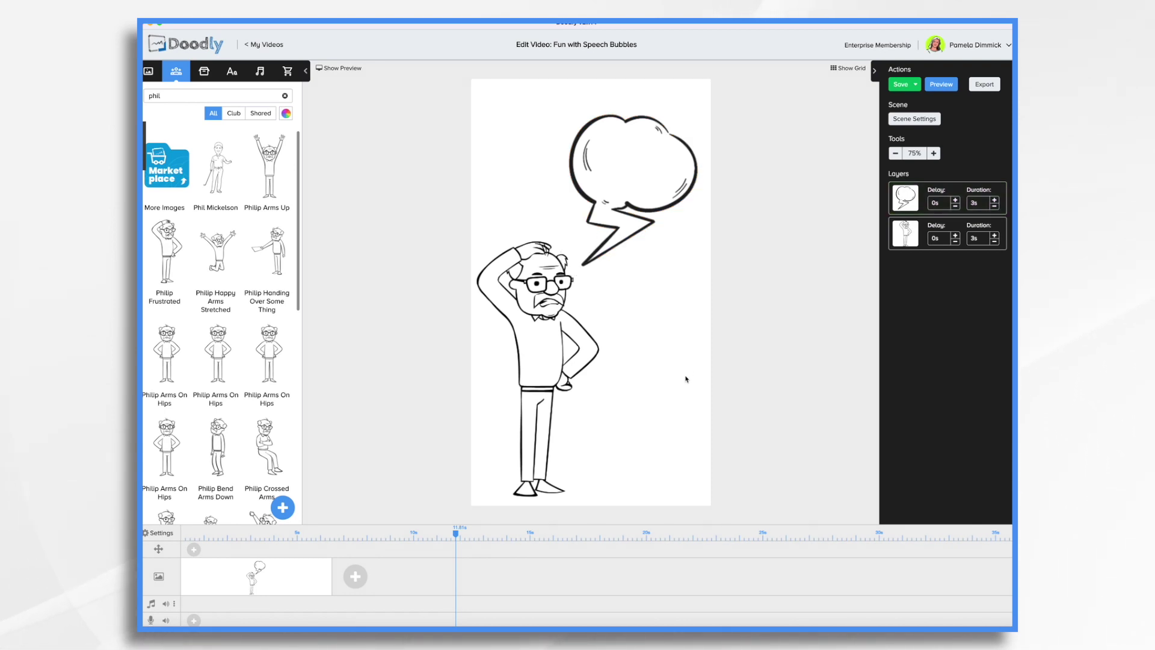
- Shrink the cloud bubble to a tiny puff beside Philip's head
left_click(665, 160)
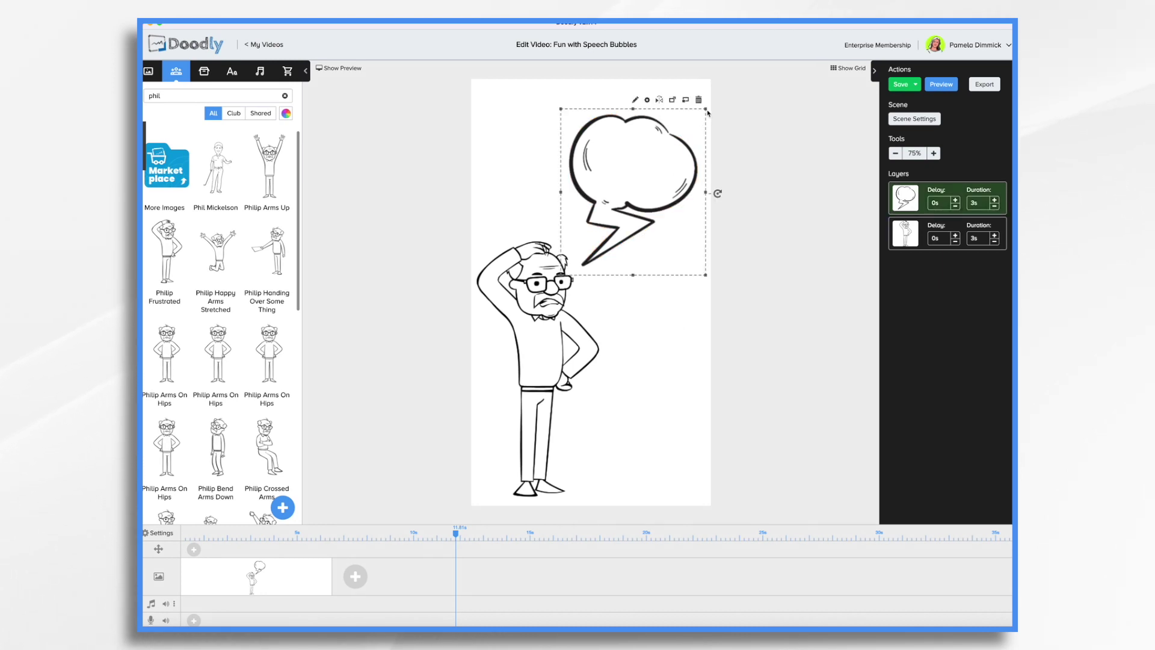
left_click_drag(706, 110, 751, 44)
mouse_move(716, 96)
left_mouse_down()
mouse_move(588, 251)
mouse_move(709, 106)
left_mouse_up()
left_click_drag(665, 155, 578, 264)
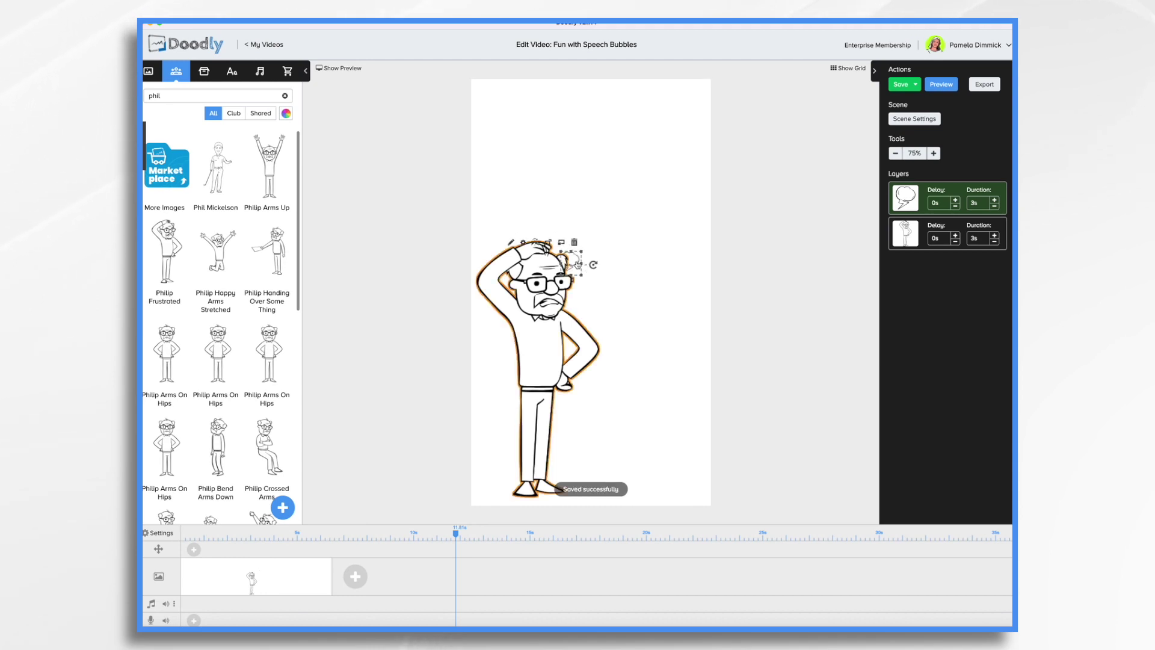
left_click(579, 264)
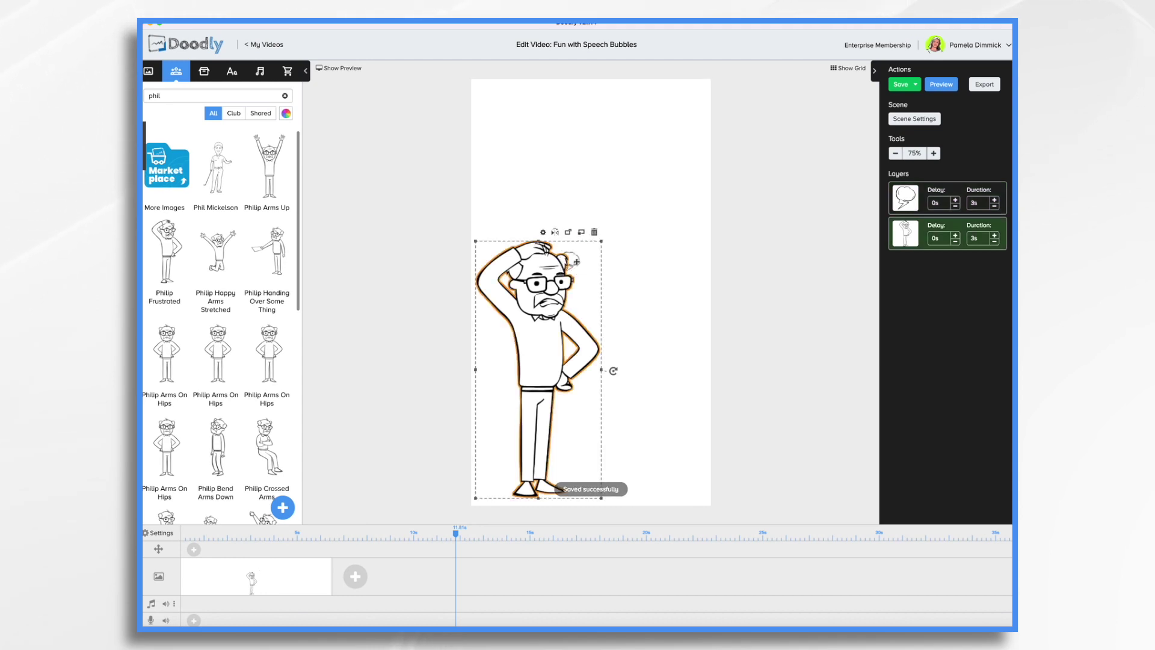
left_click(624, 257)
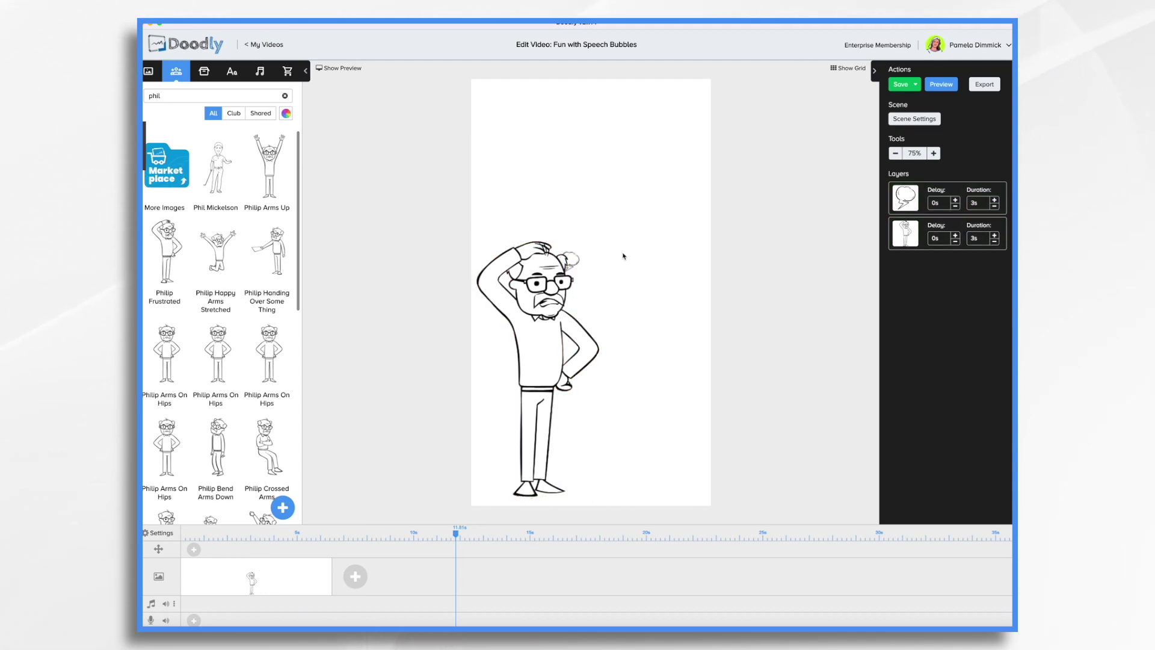
- Duplicate the Philip scene
right_click(302, 580)
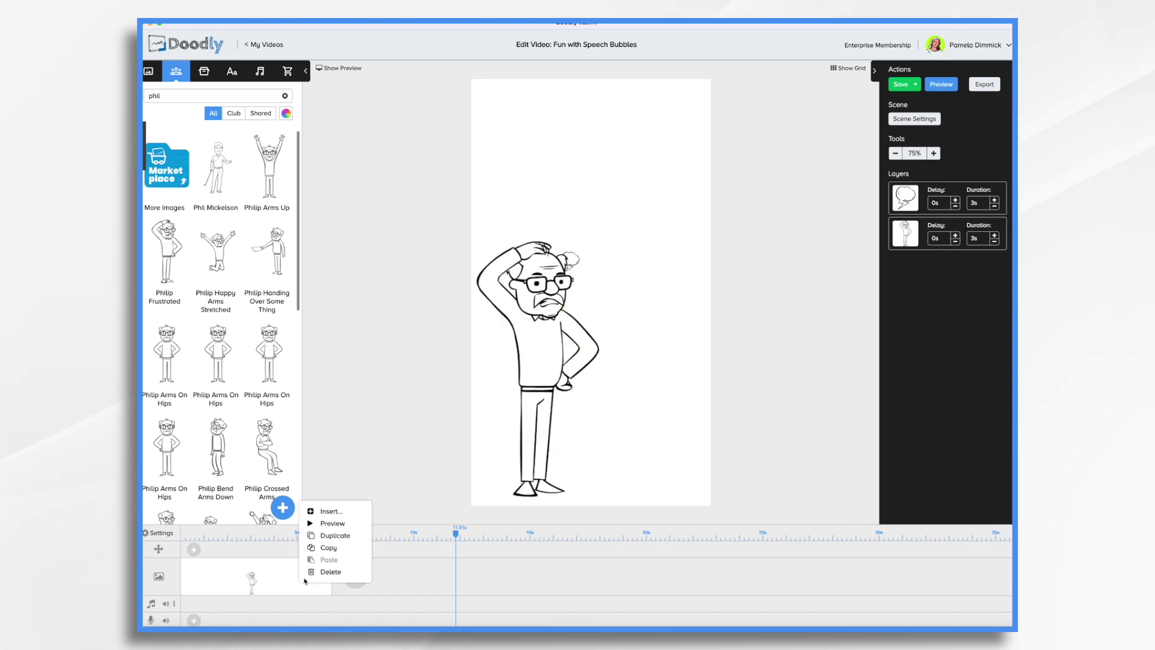
left_click(335, 536)
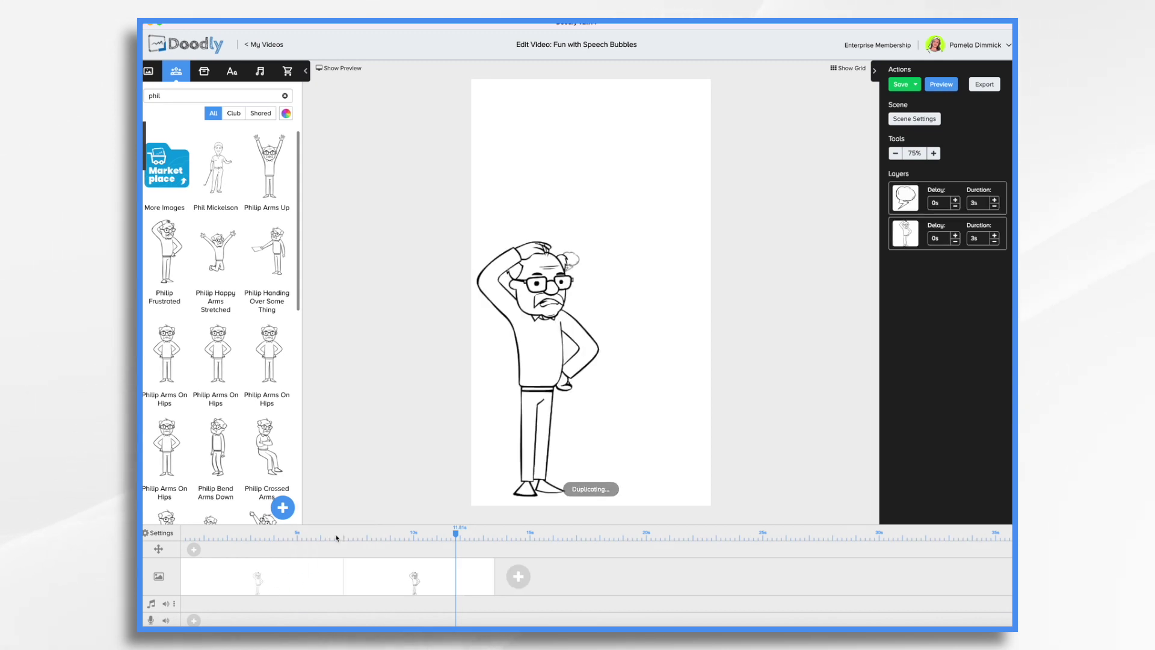
left_click(920, 197)
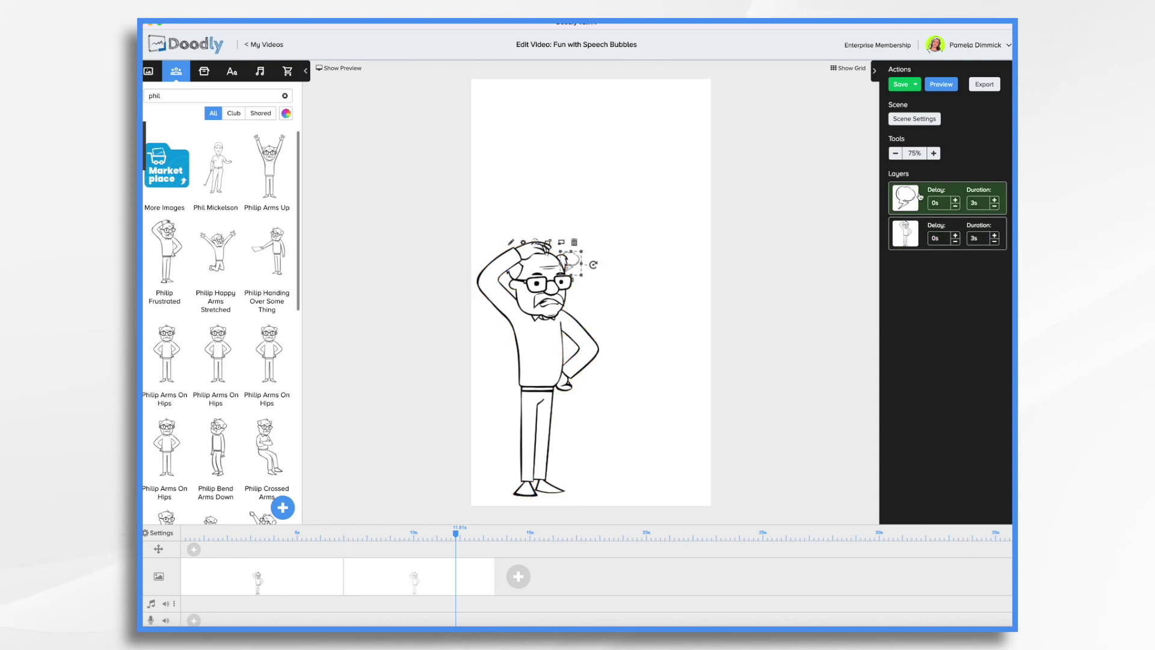
- Delete the bubble from the first Philip scene and apply its scene settings
left_click(574, 243)
left_click(604, 356)
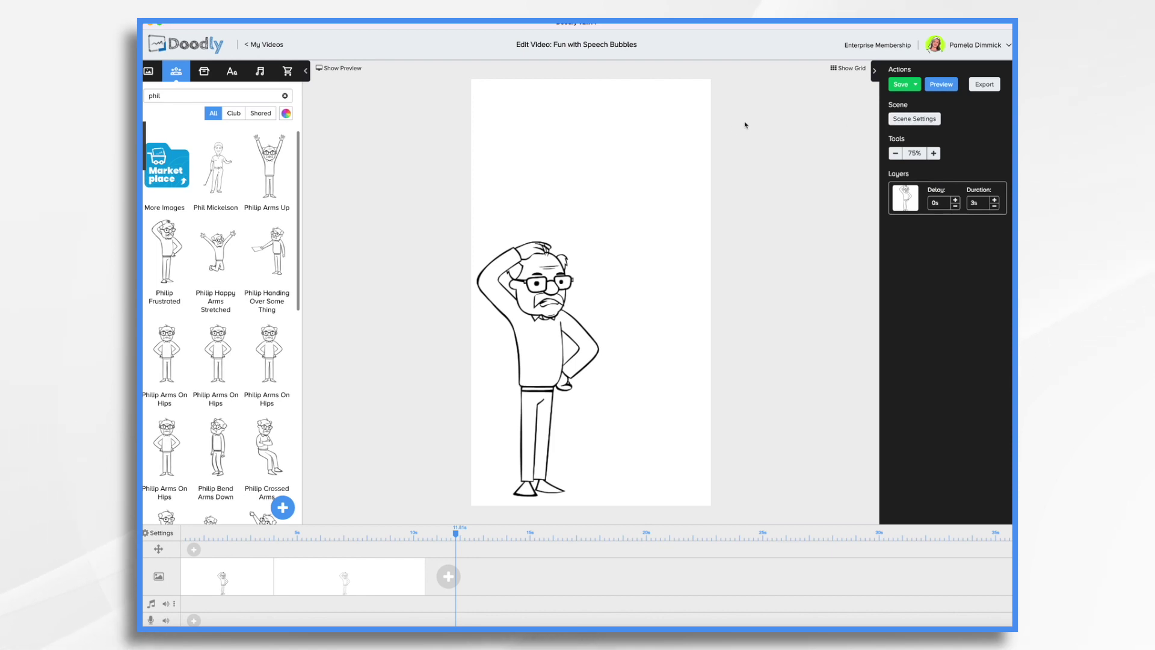
left_click(917, 120)
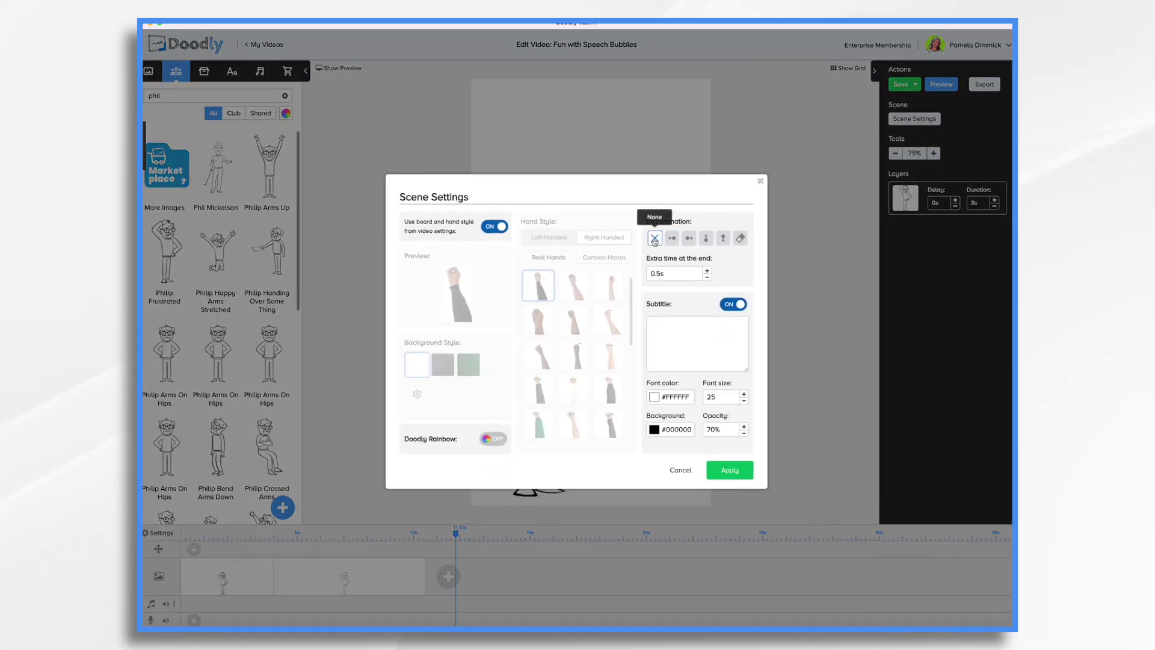
left_click(730, 470)
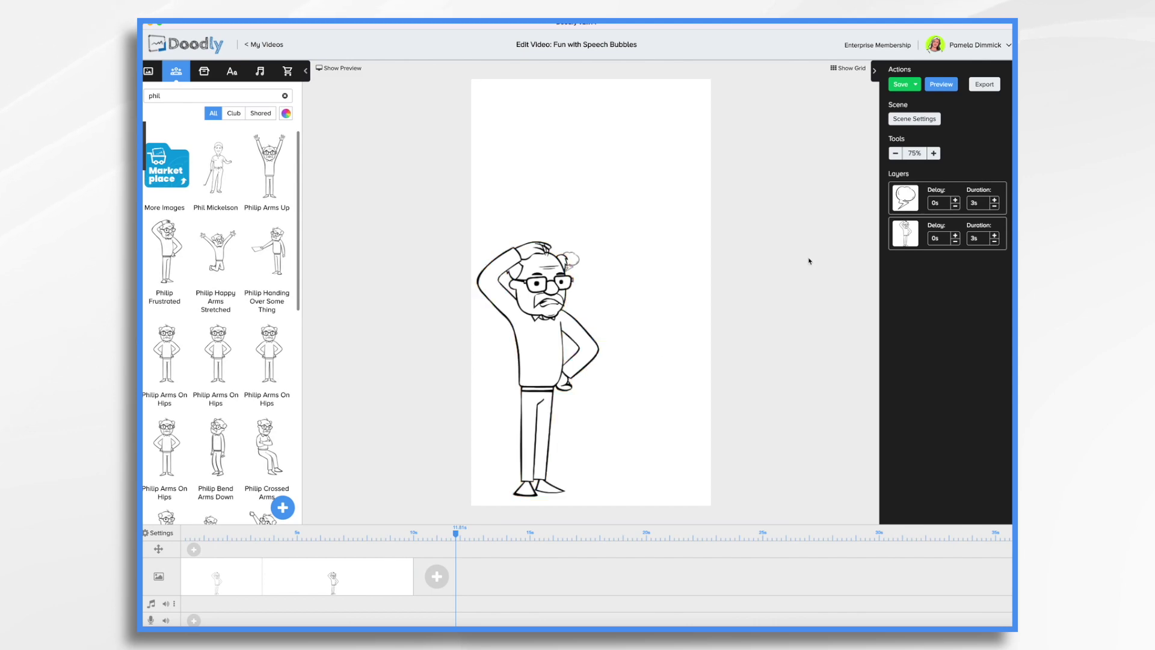
- Set the scene's exit animation to None and apply it
left_click(915, 119)
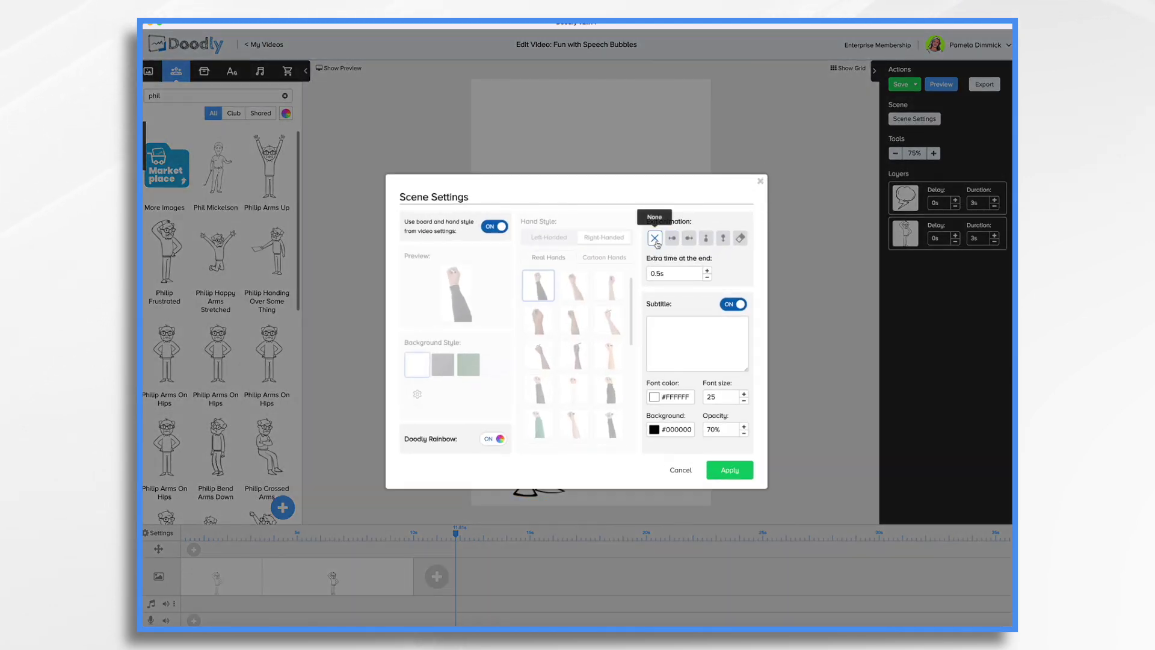
left_click(739, 471)
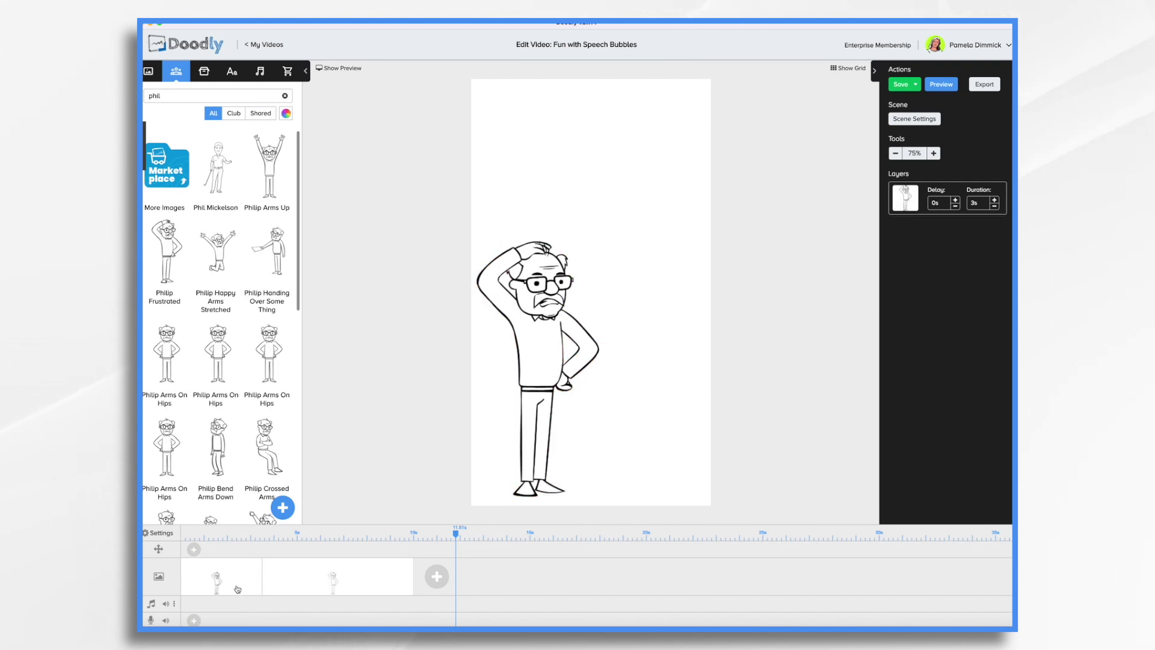
left_click(305, 580)
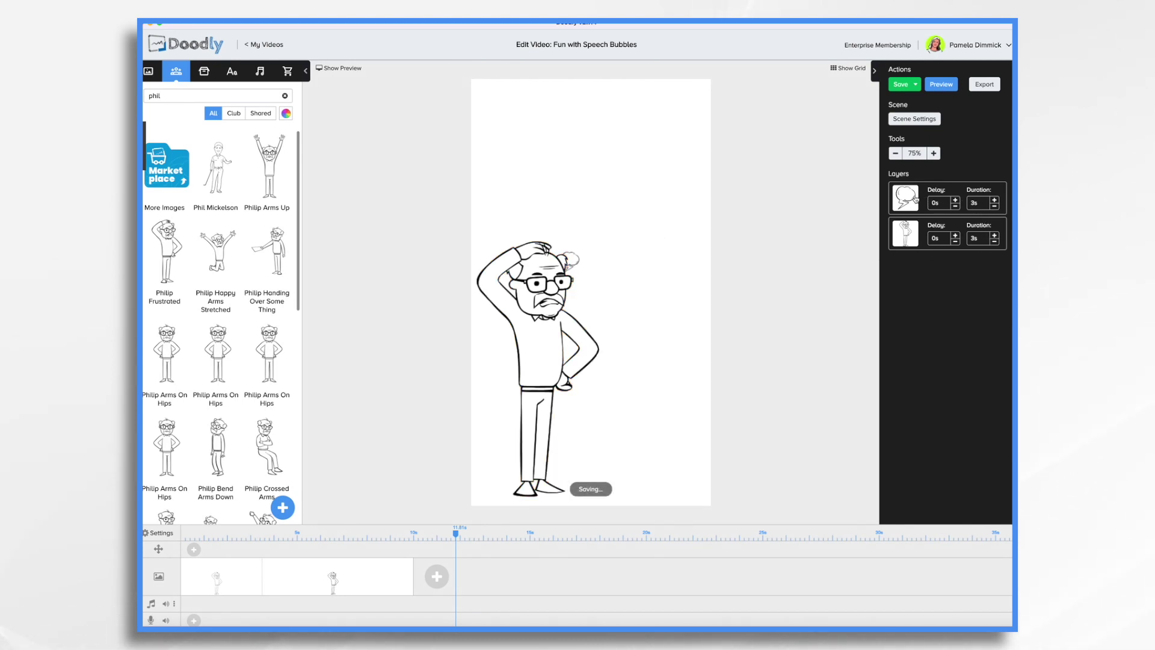
- Order the bubble after Philip and set Philip's draw duration to 0s
left_click_drag(916, 198, 908, 239)
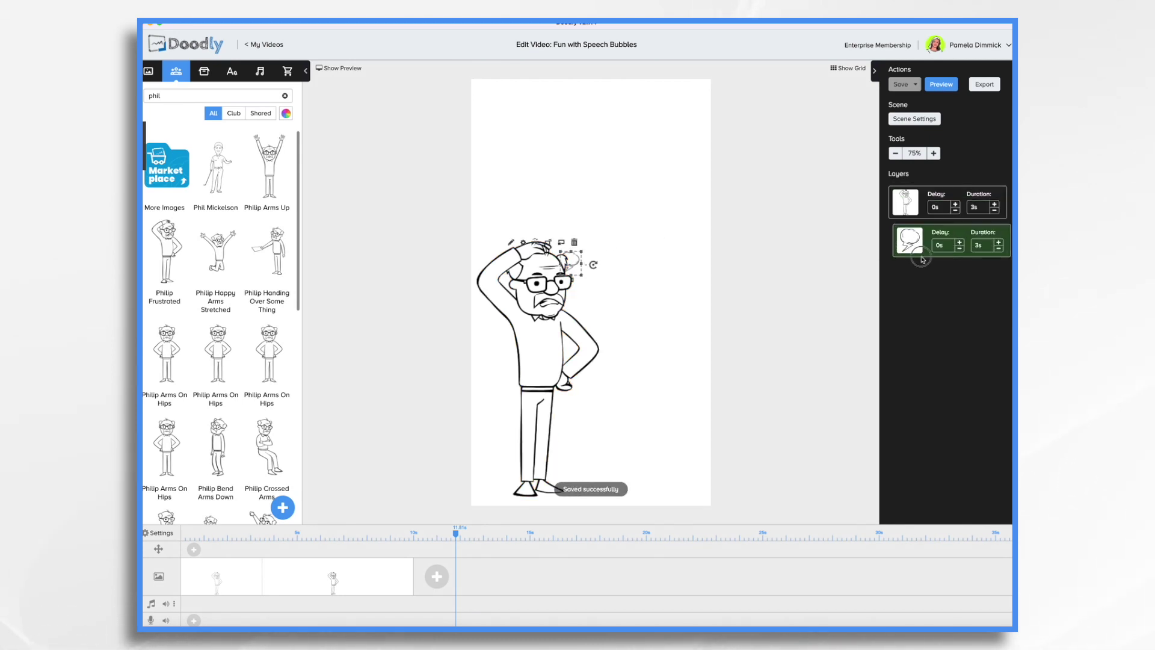
left_click(981, 206)
type("0")
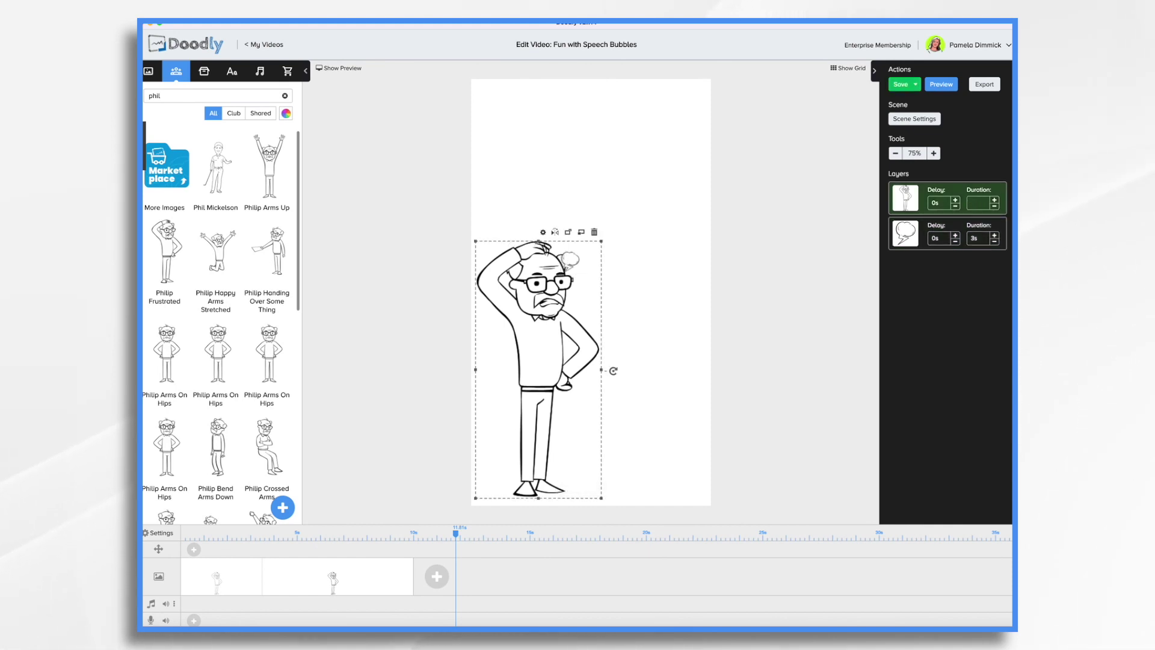
key("Return")
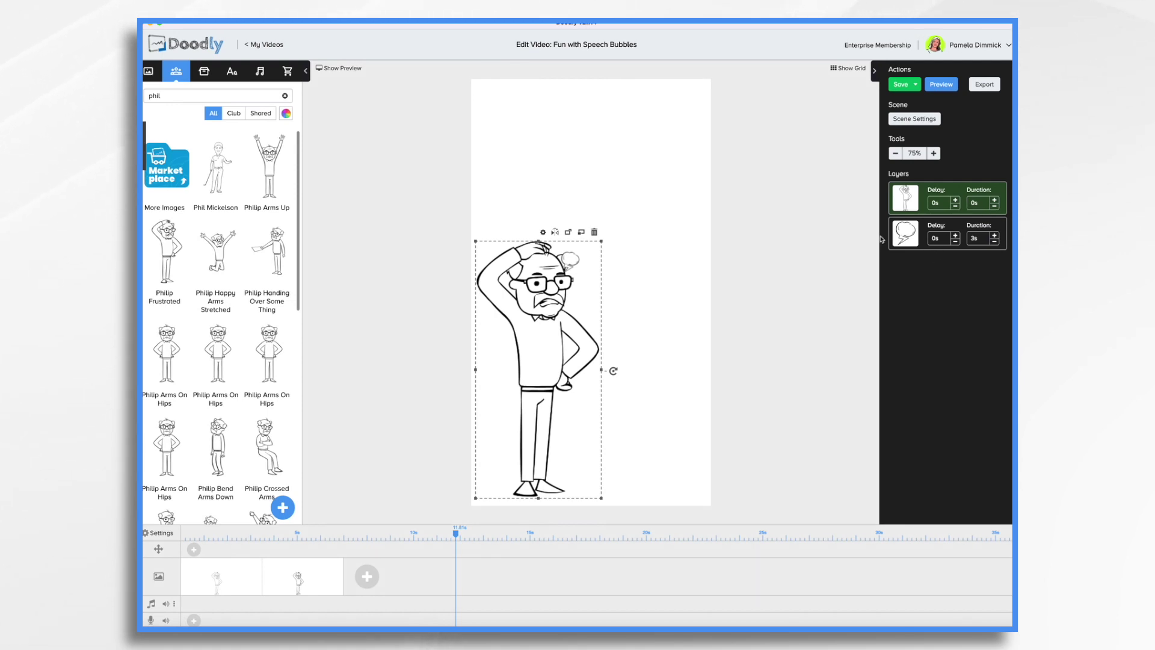
- Nudge the thought bubble slightly right of Philip's head and set its duration to 0s
left_click(576, 263)
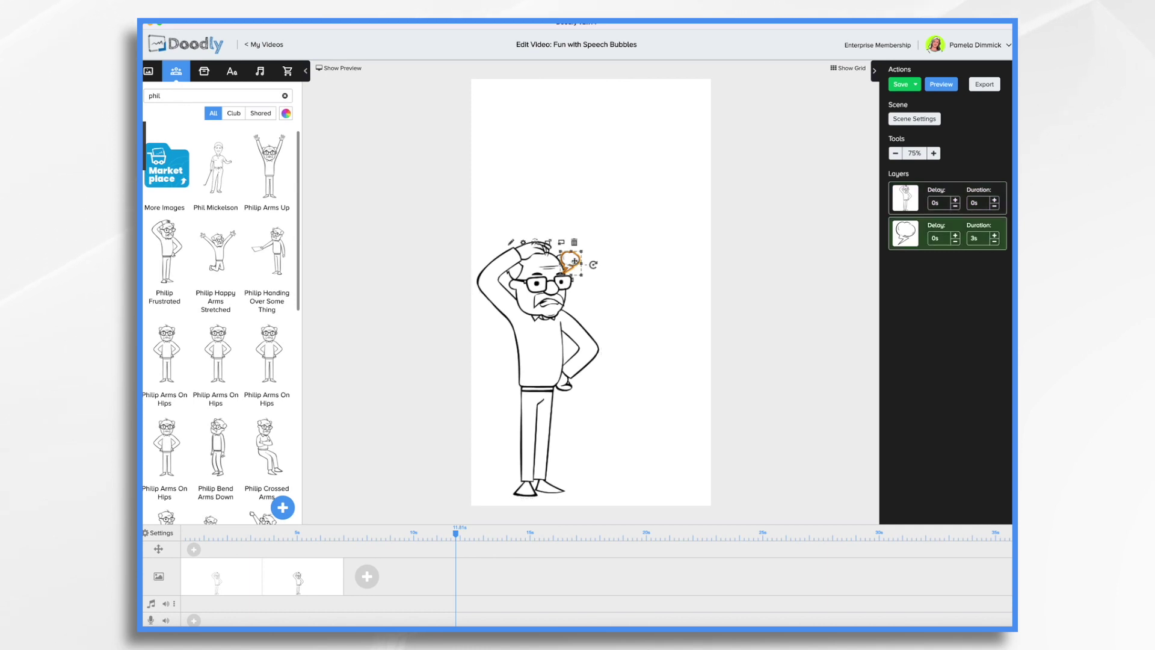
mouse_move(576, 263)
left_mouse_down()
mouse_move(593, 258)
mouse_move(582, 256)
left_mouse_up()
left_click(976, 238)
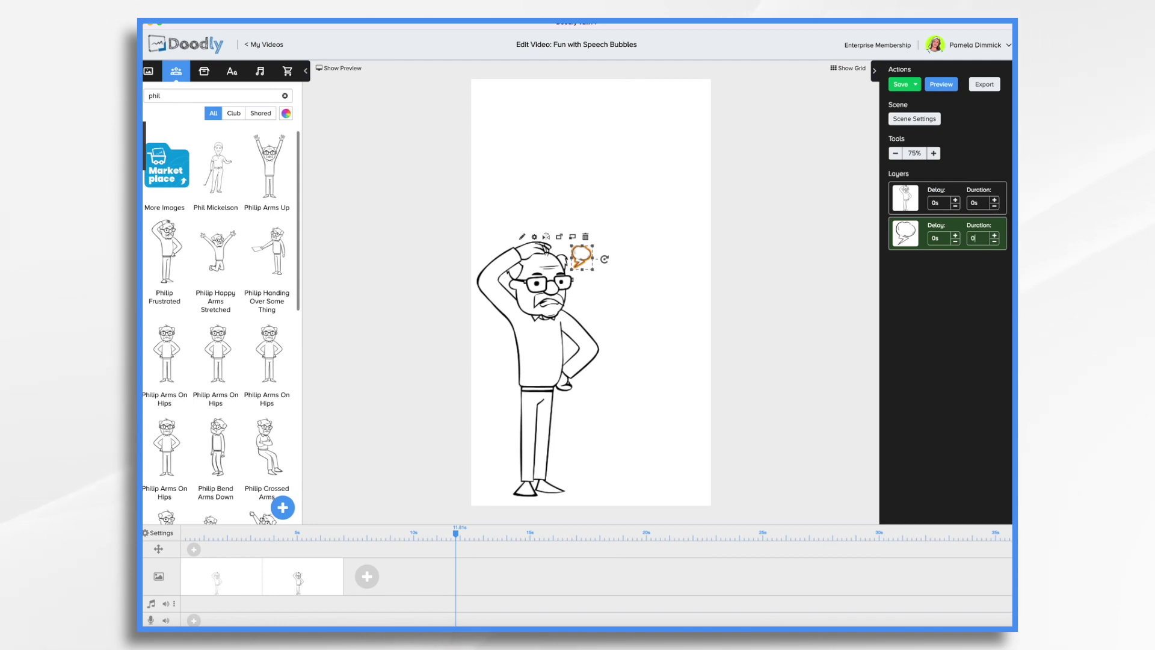
key("Return")
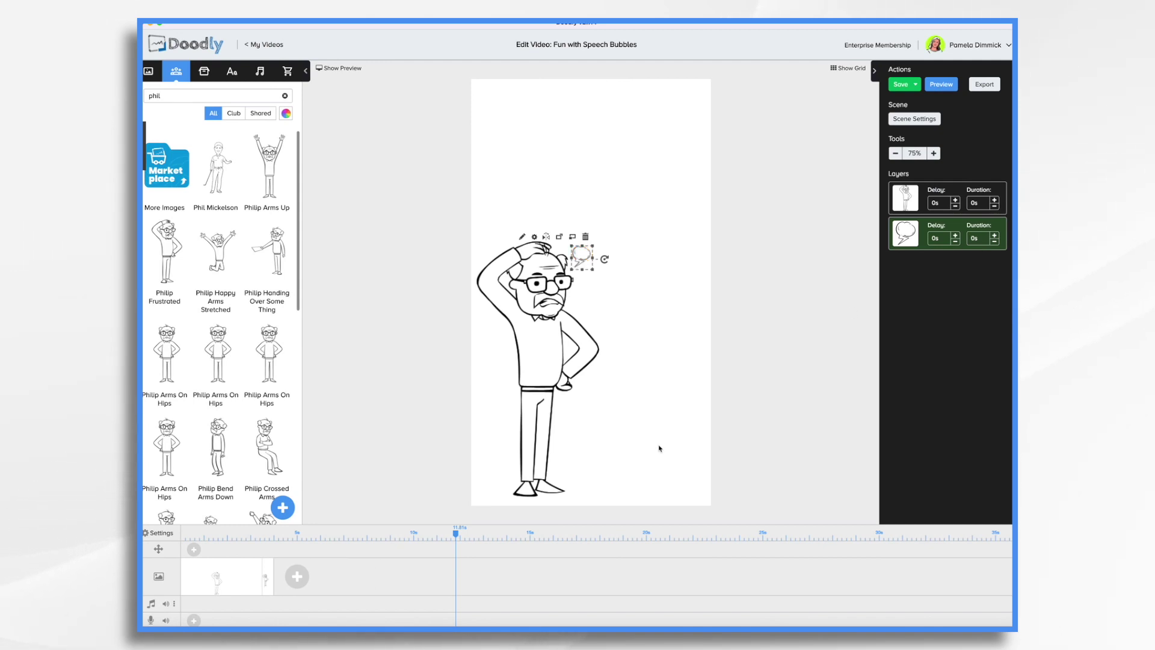
- Duplicate the scene twice, enlarging the bubble beside and then above Philip's head
right_click(270, 594)
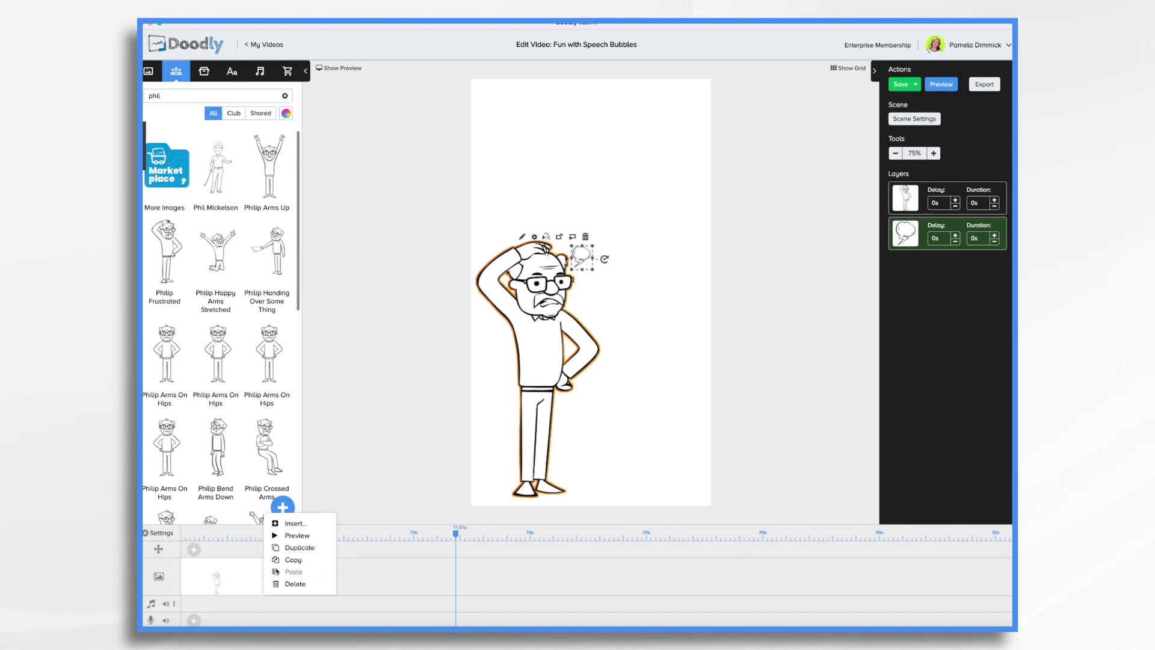
left_click(295, 548)
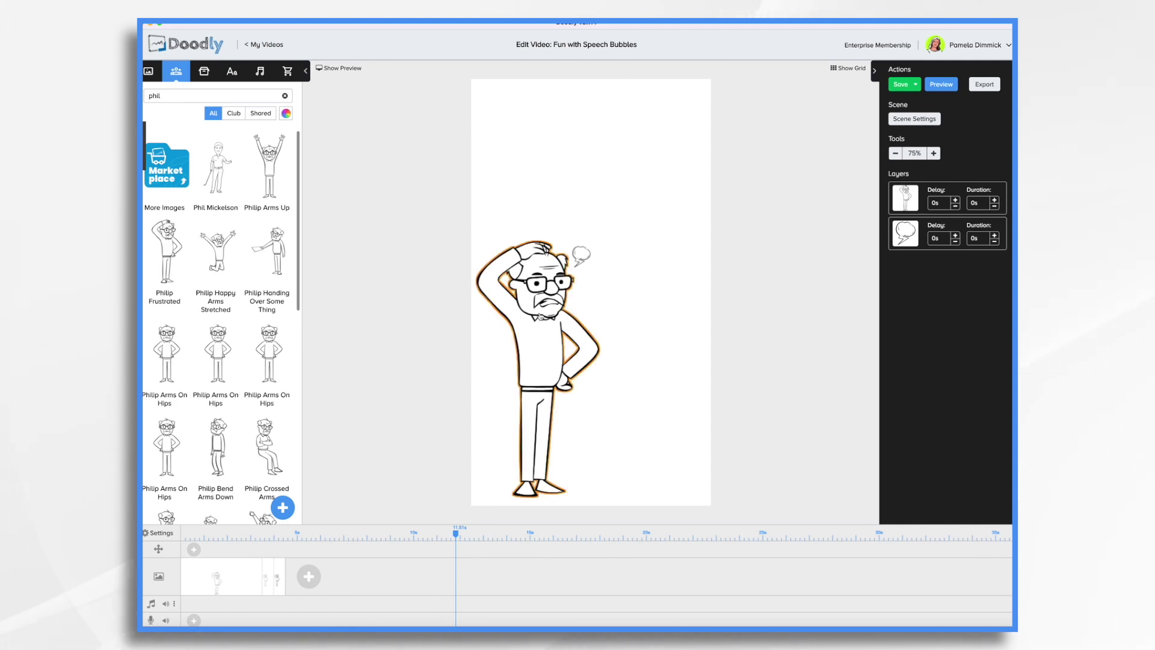
left_click(582, 252)
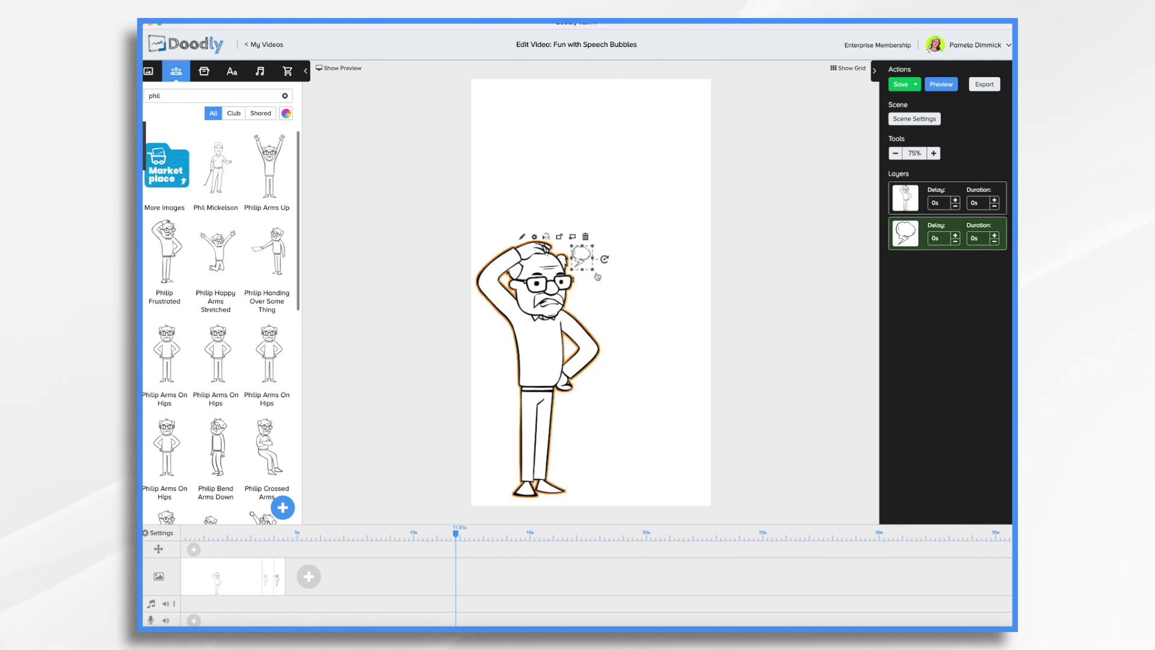
left_click_drag(593, 271, 600, 220)
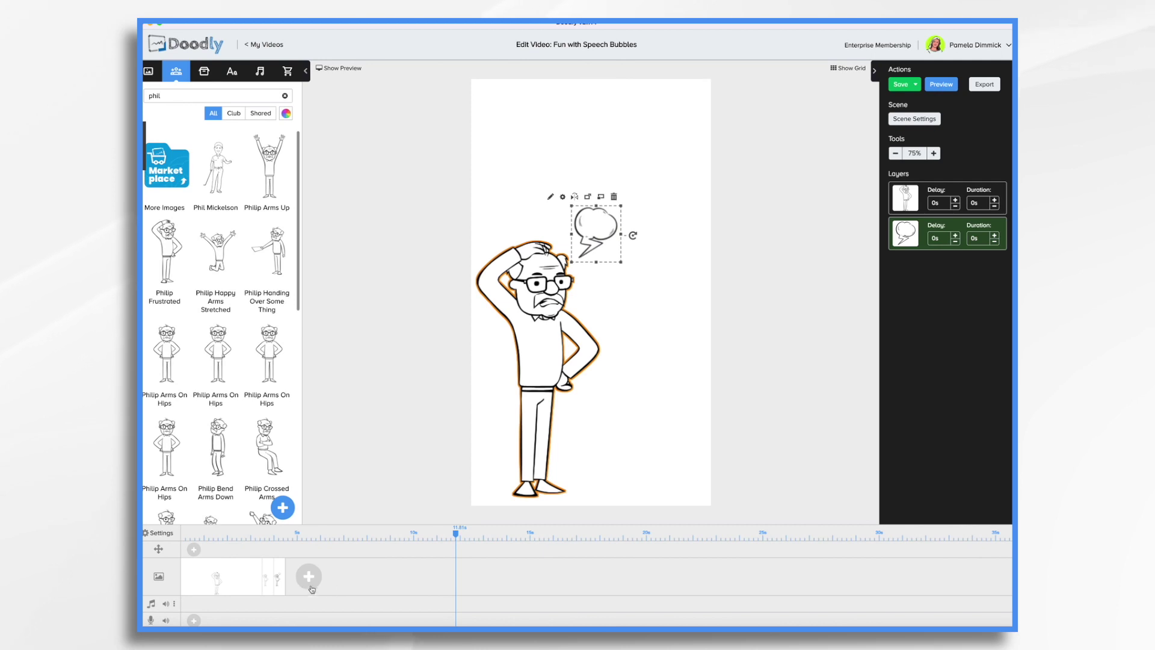
right_click(280, 596)
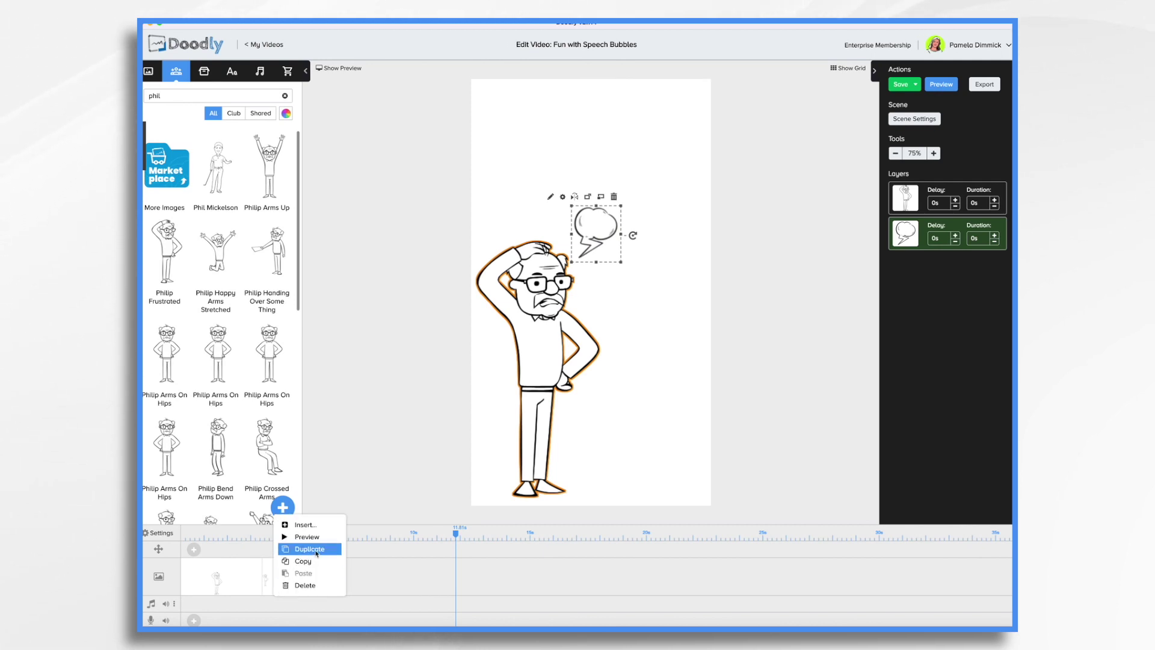
left_click(309, 548)
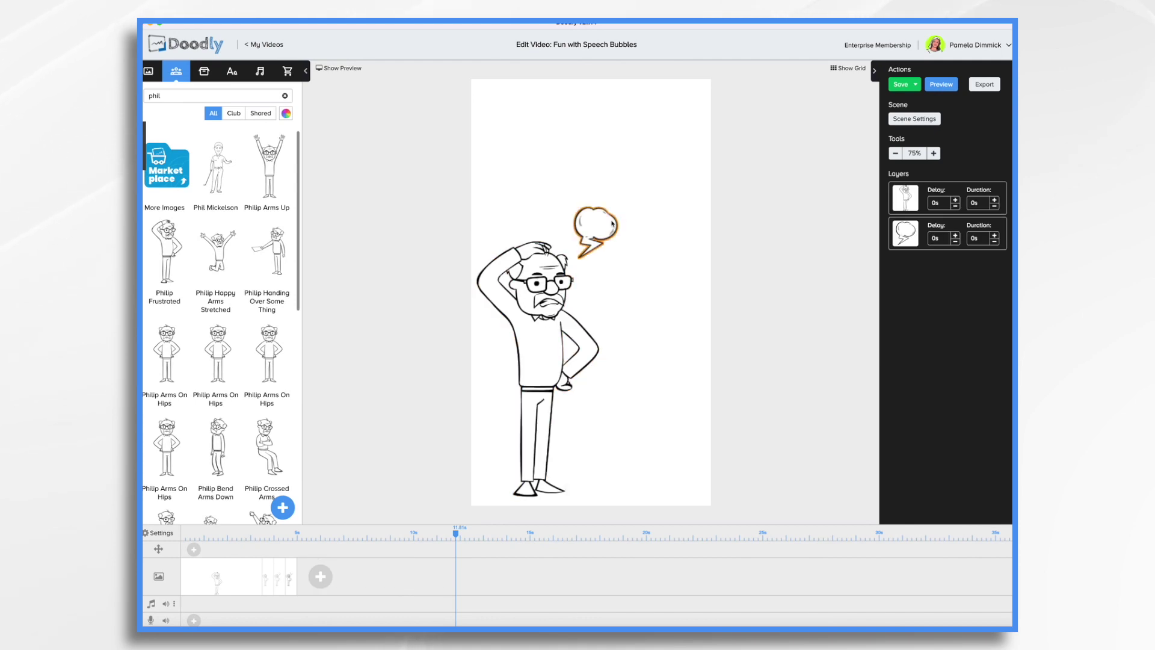
left_click(595, 229)
left_click_drag(618, 260, 656, 281)
left_click_drag(619, 224, 618, 177)
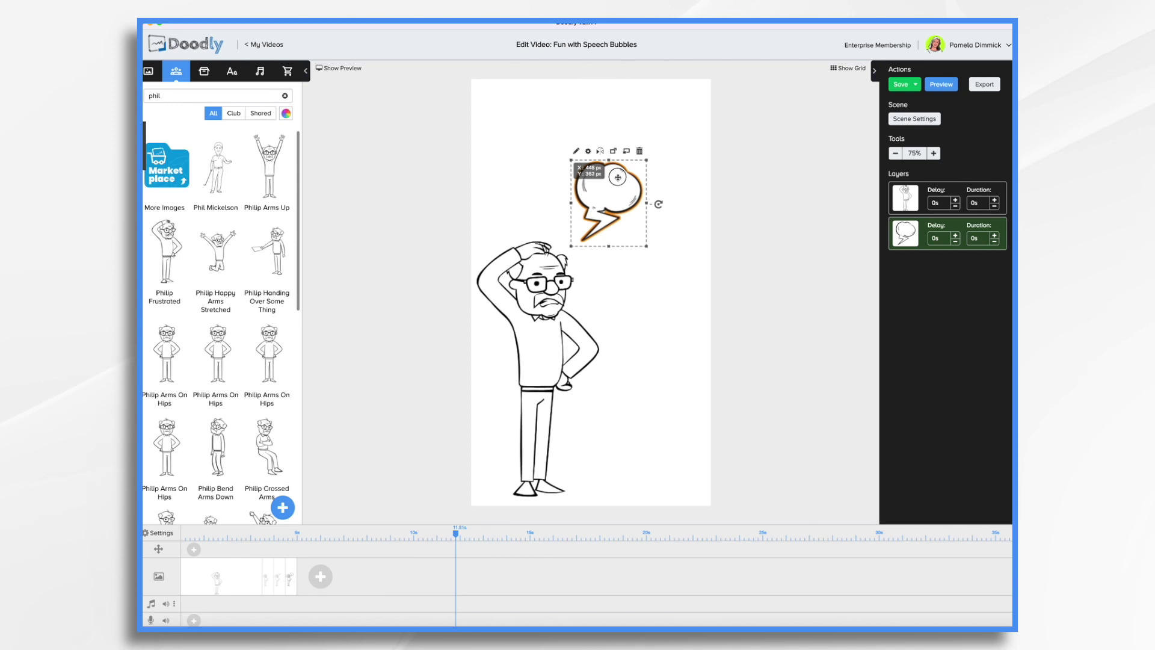
- Duplicate the scene twice more, growing the bubble into the biggest cloud above Philip
right_click(294, 593)
left_click(322, 548)
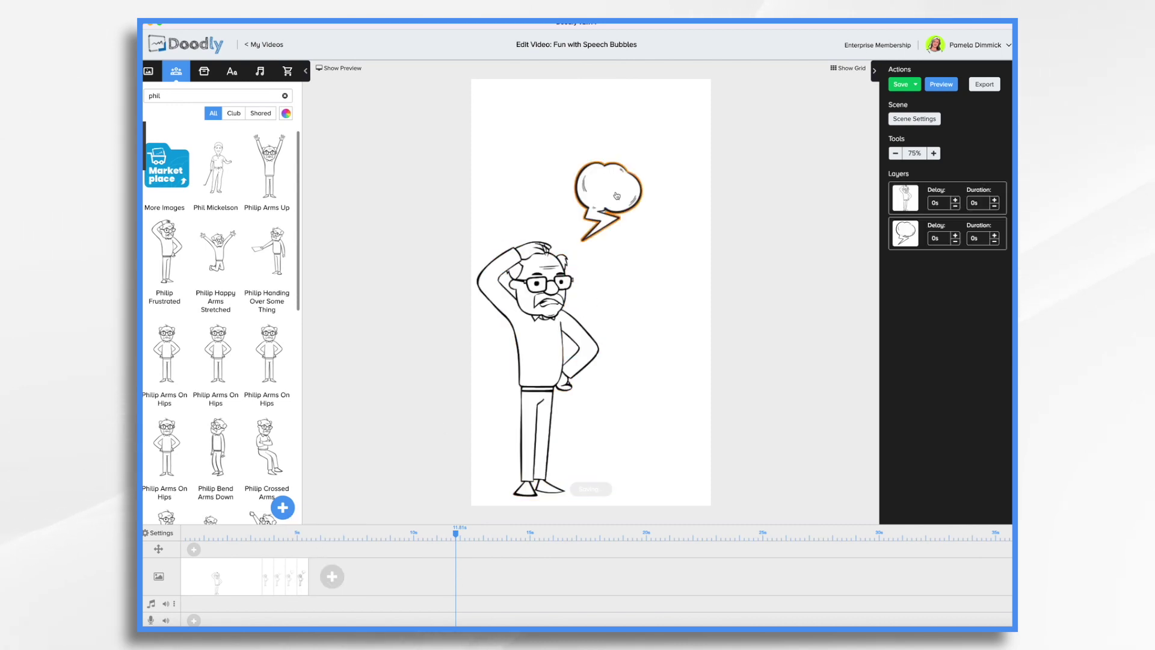
left_click_drag(650, 252, 691, 296)
left_click_drag(632, 206, 629, 166)
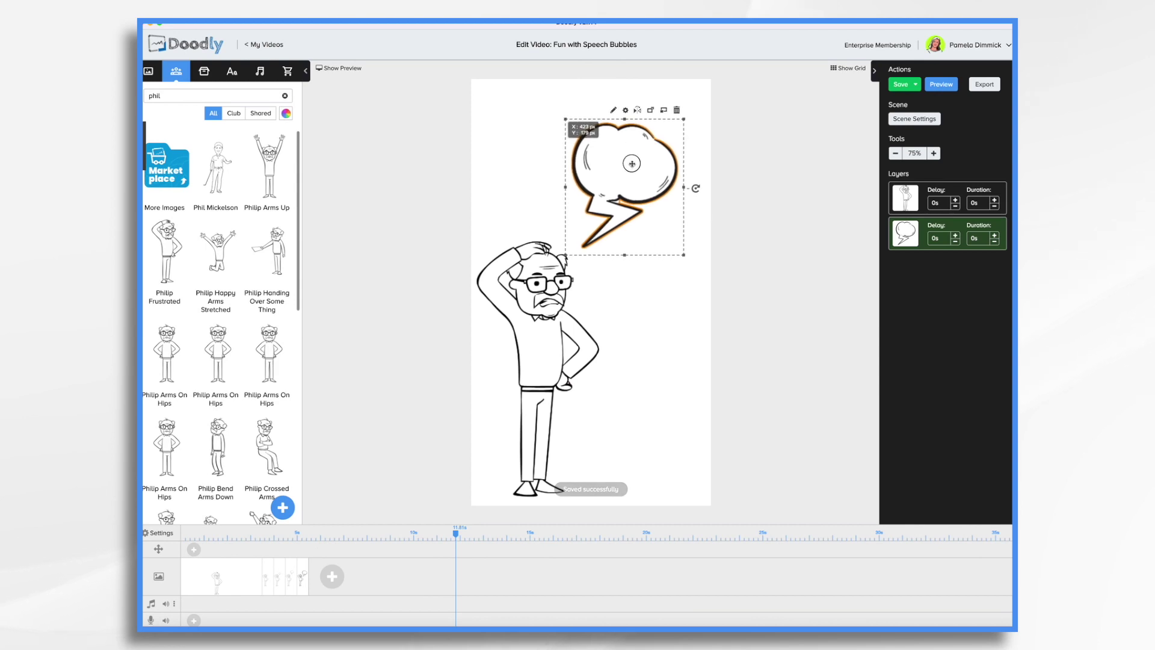
right_click(302, 591)
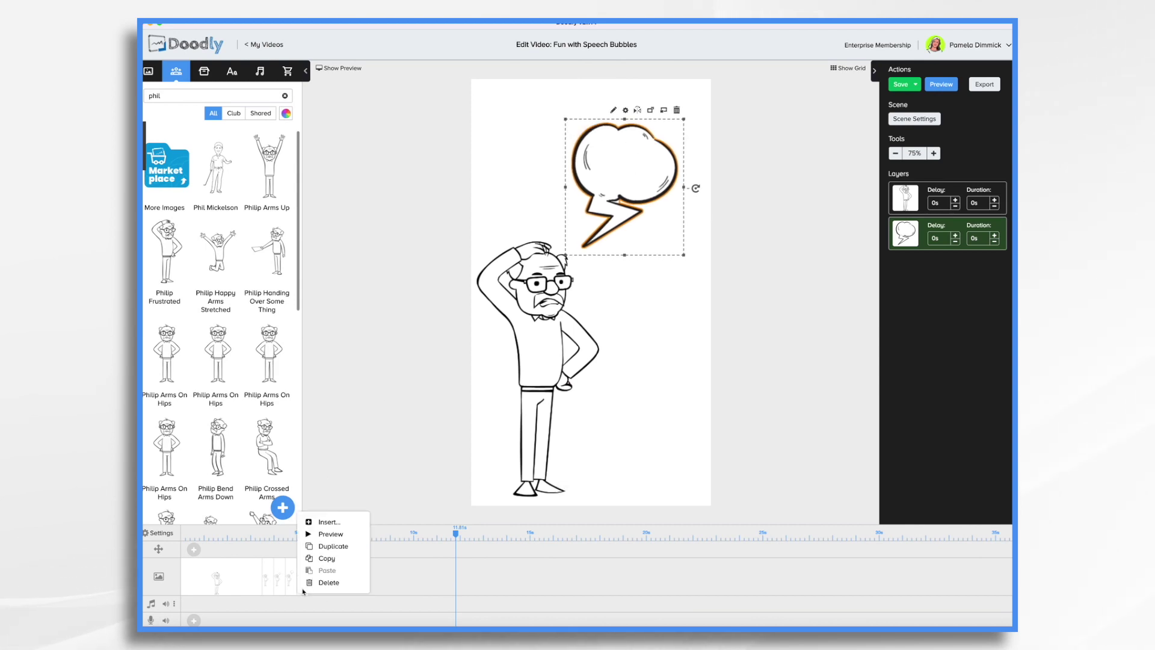
left_click(334, 547)
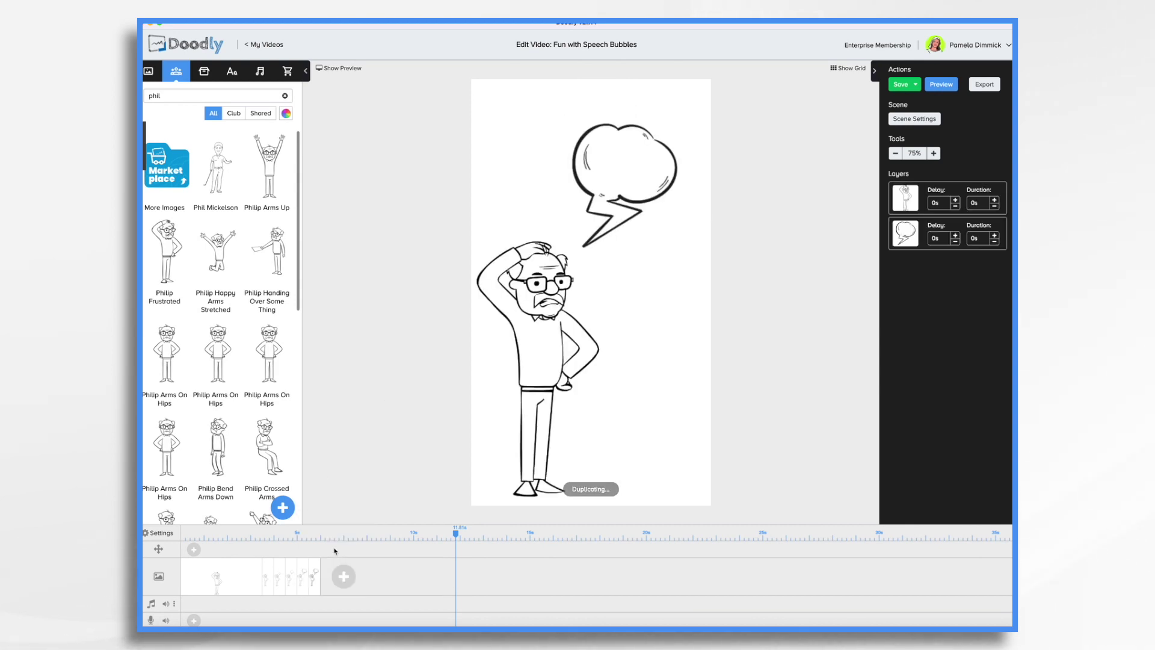
left_click(637, 161)
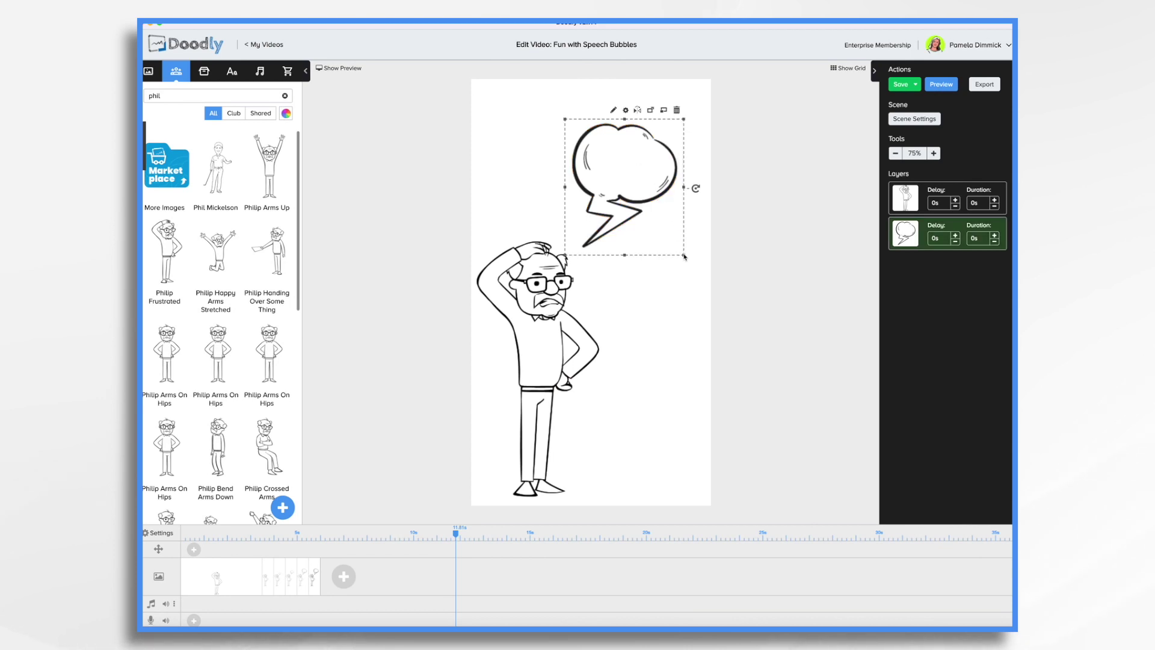
left_click_drag(683, 256, 725, 303)
left_click_drag(668, 211, 643, 171)
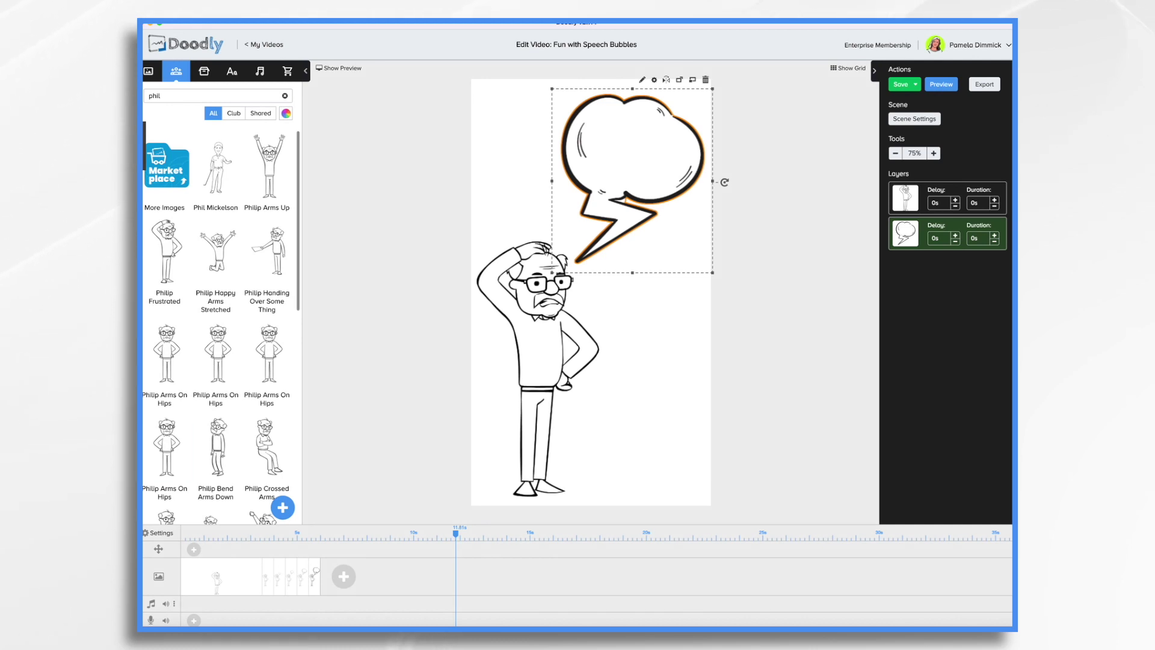
- Put Acme Regular text reading 'Why use speech bubbles?' inside the large cloud
left_click(232, 71)
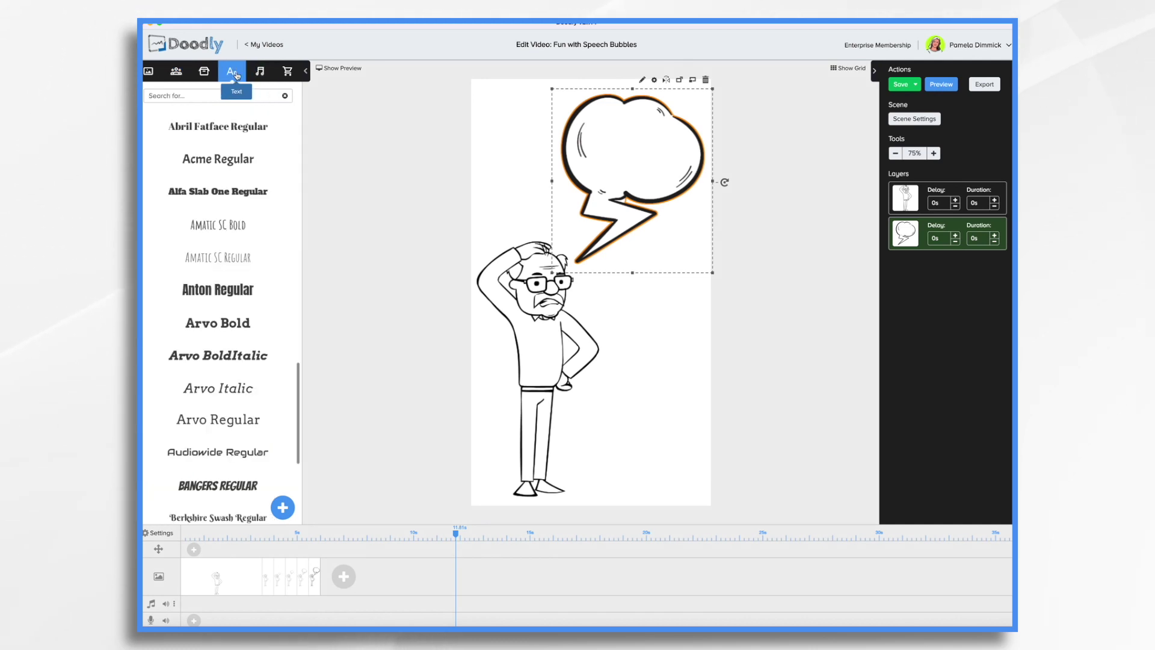
left_click_drag(256, 159, 660, 163)
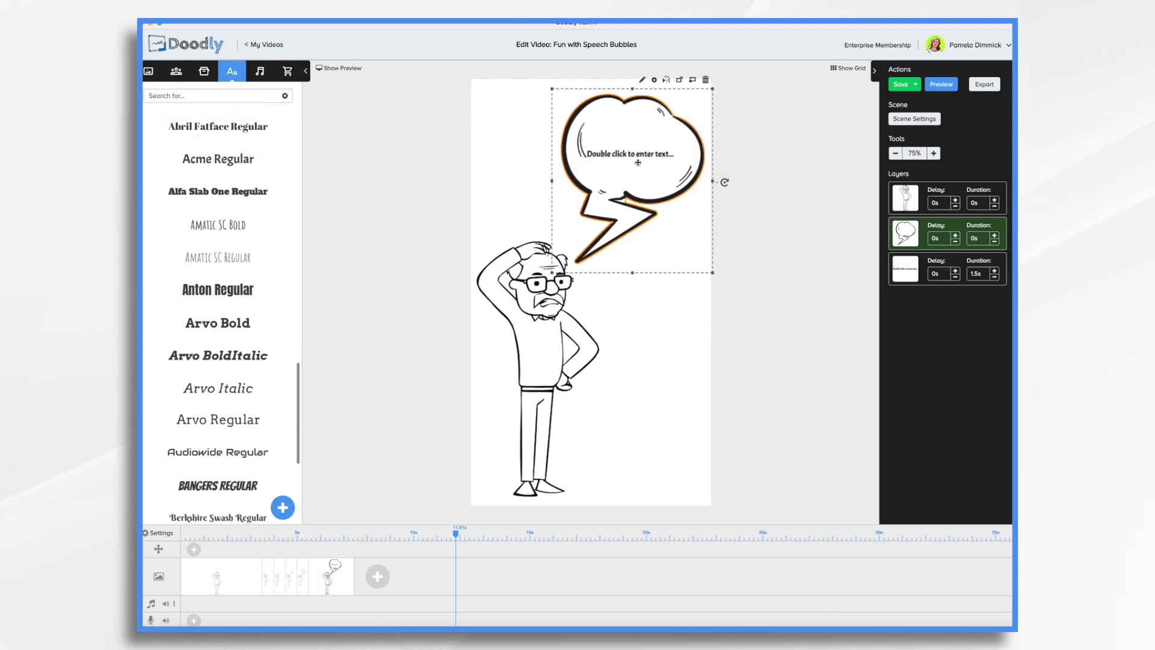
double_click(638, 157)
triple_click(588, 283)
type("Why use speech bubbles?")
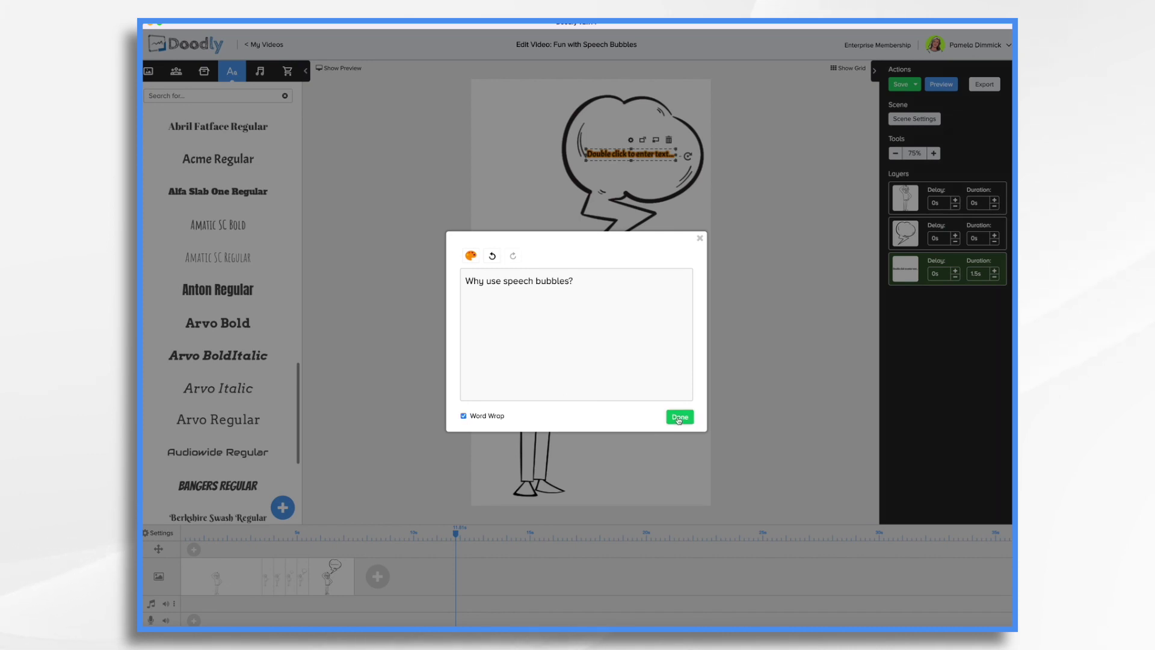
left_click(679, 418)
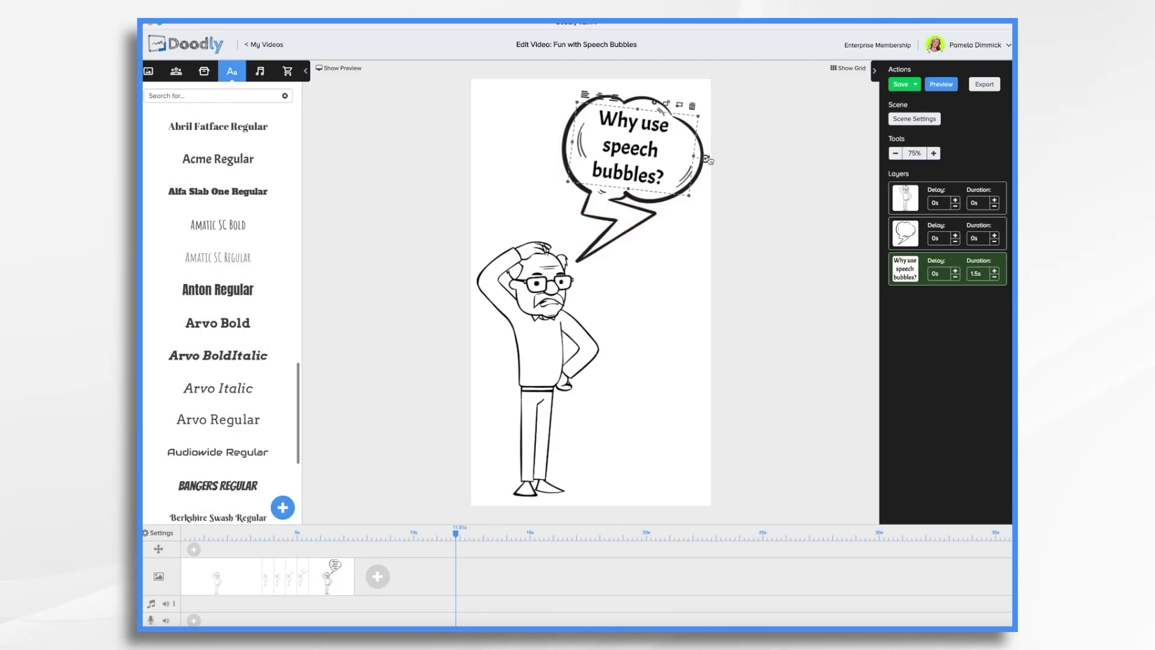
- Apply the final scene's settings with 7s extra end time and preview the video
left_click(915, 119)
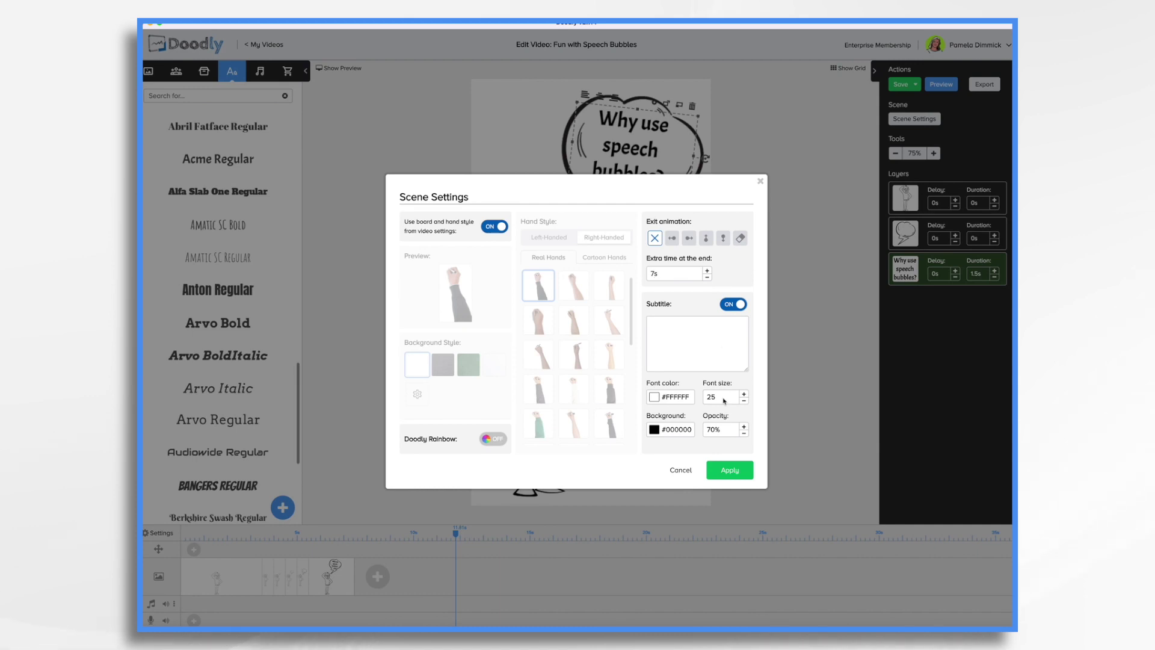
left_click(730, 470)
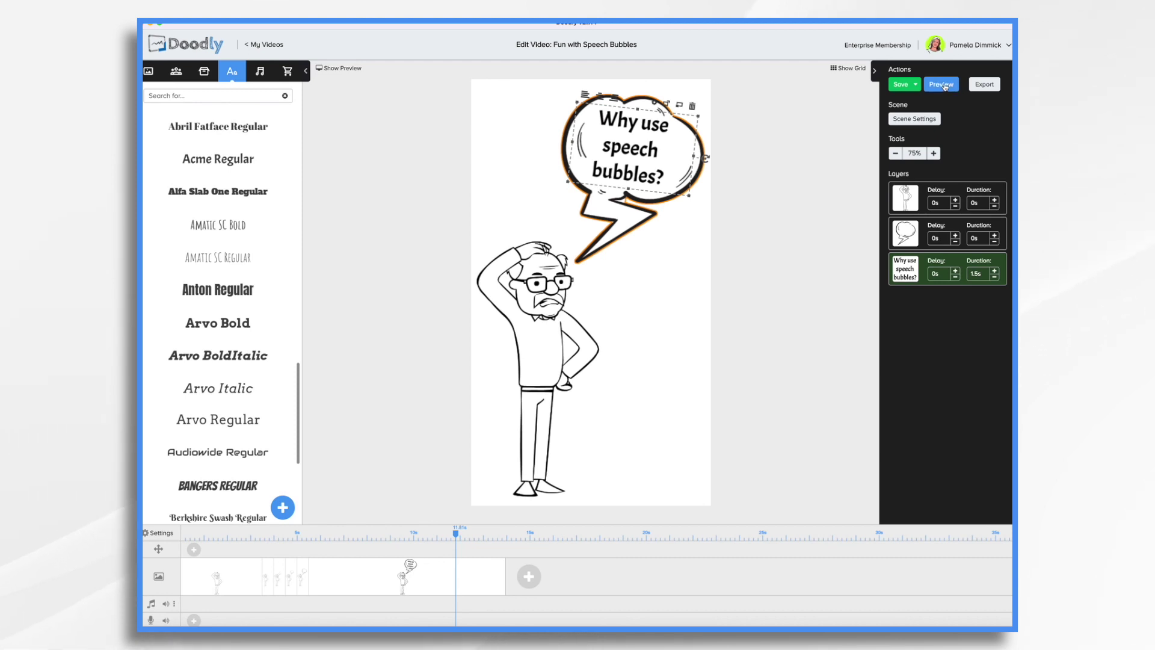
left_click(944, 84)
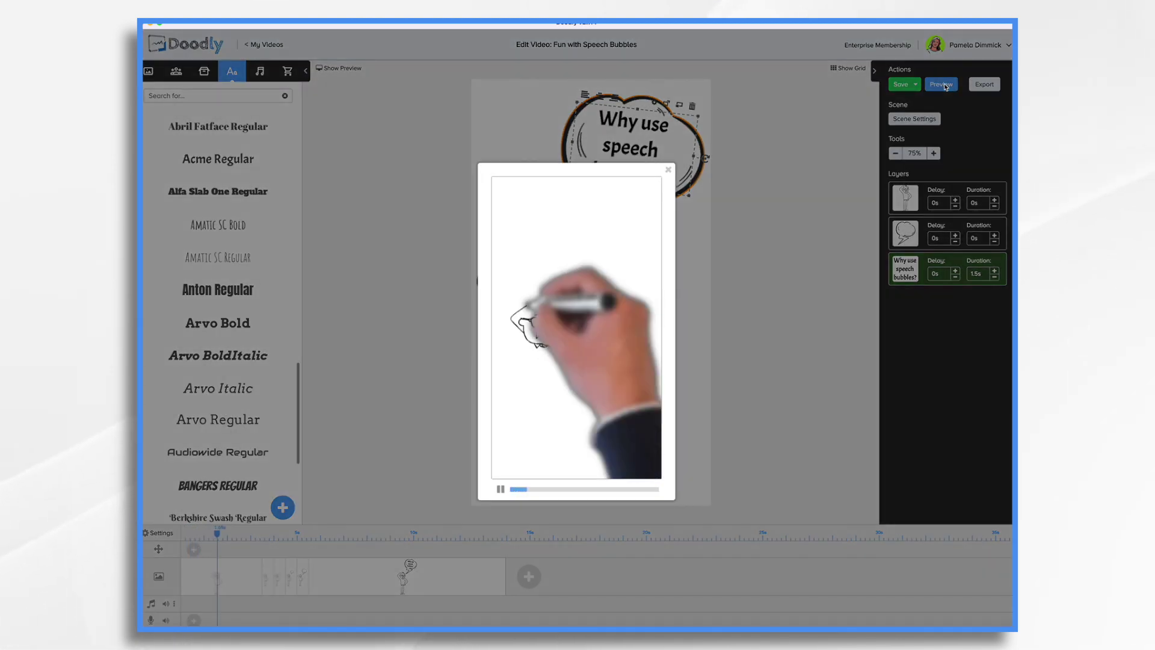